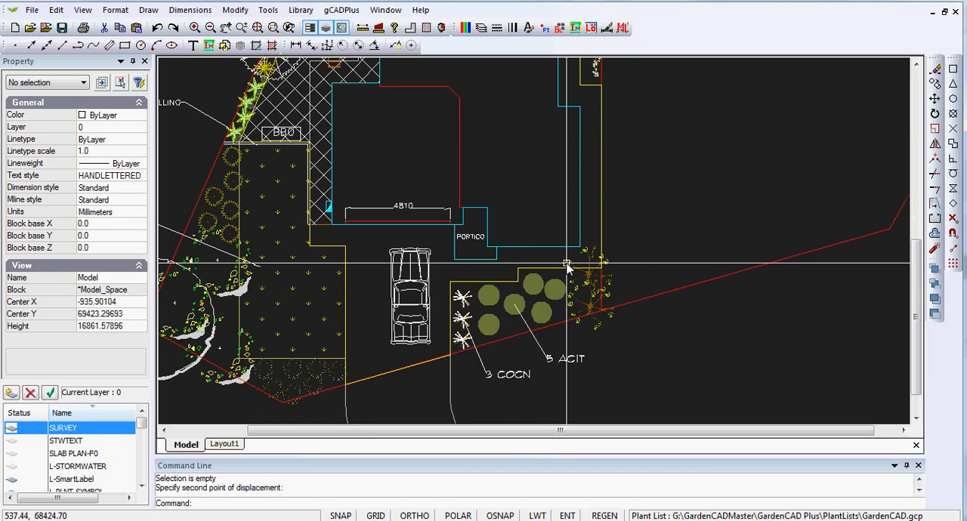
Open the attached plant list for editing and sort it by botanical name in descending, then ascending order.
{"action": "scroll", "coordinate": [559, 303], "scroll_direction": "up", "scroll_amount": 2}
{"action": "scroll", "coordinate": [559, 304], "scroll_direction": "up", "scroll_amount": 1}
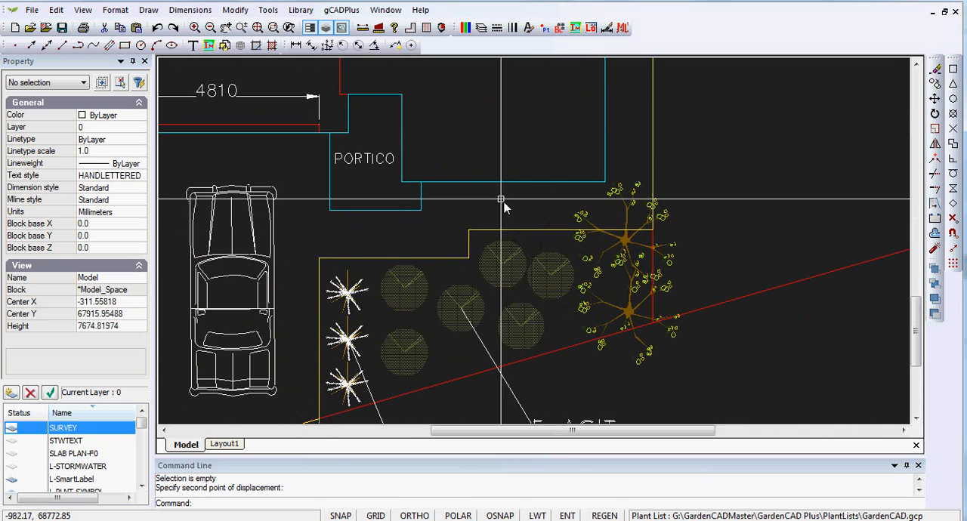
{"action": "left_click", "coordinate": [347, 10]}
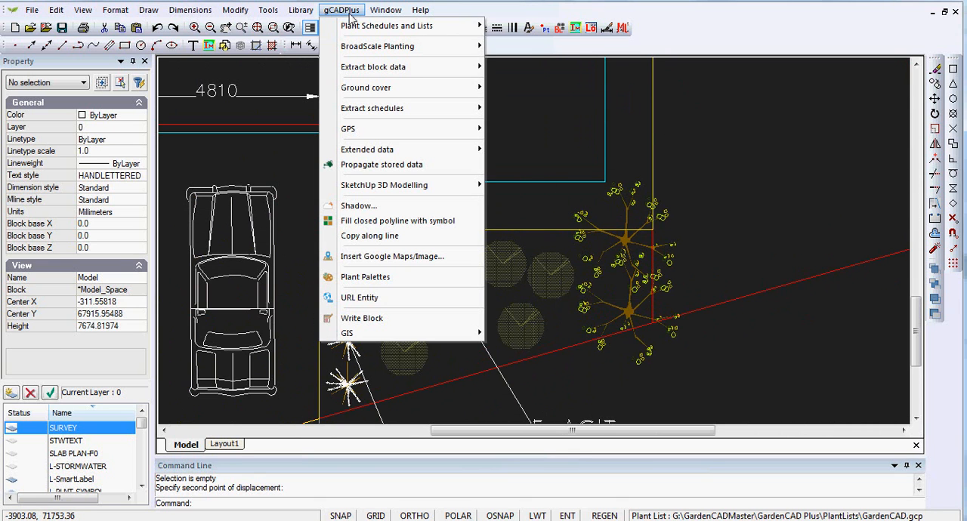
{"action": "mouse_move", "coordinate": [380, 32]}
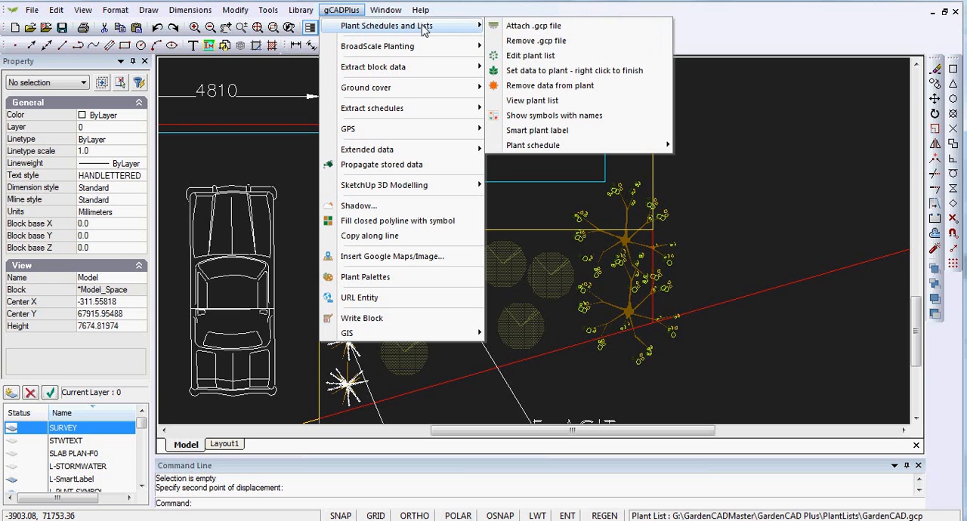
{"action": "left_click", "coordinate": [529, 57]}
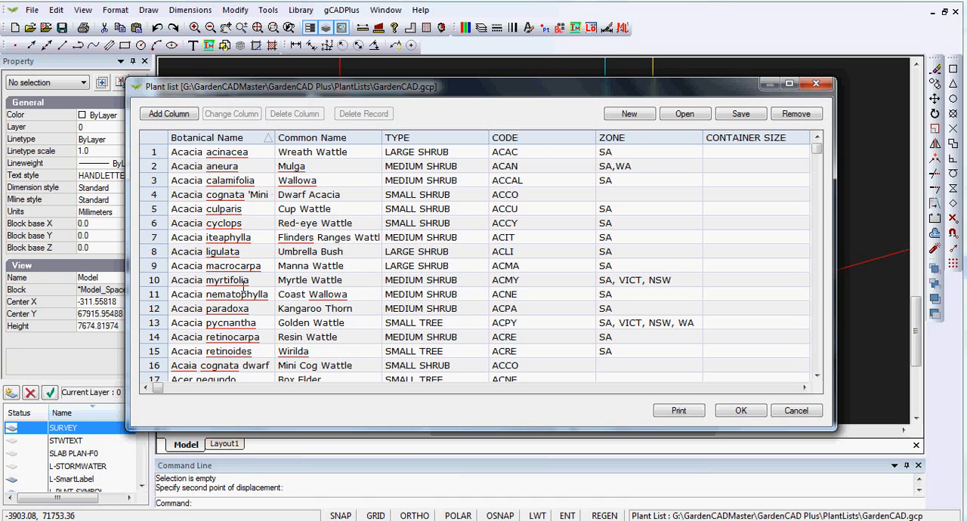
{"action": "left_click", "coordinate": [248, 142]}
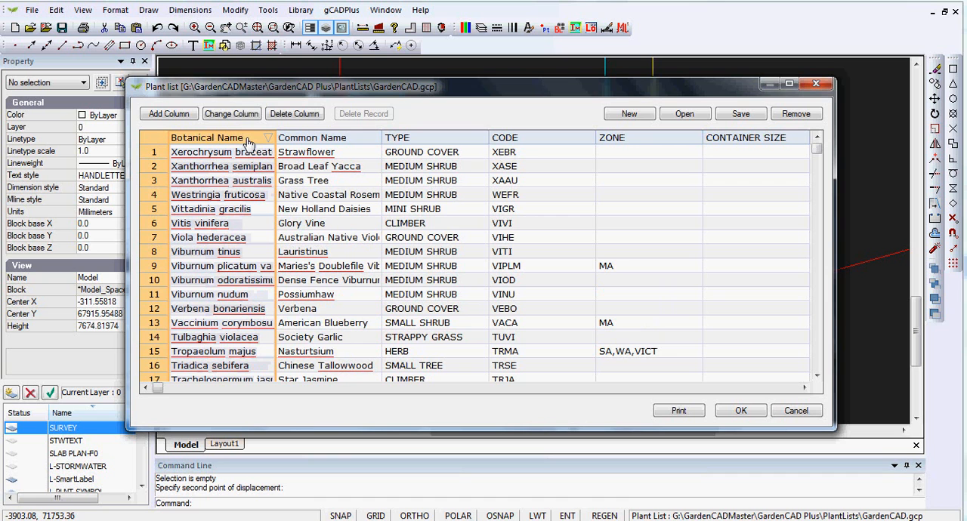
{"action": "left_click", "coordinate": [248, 143]}
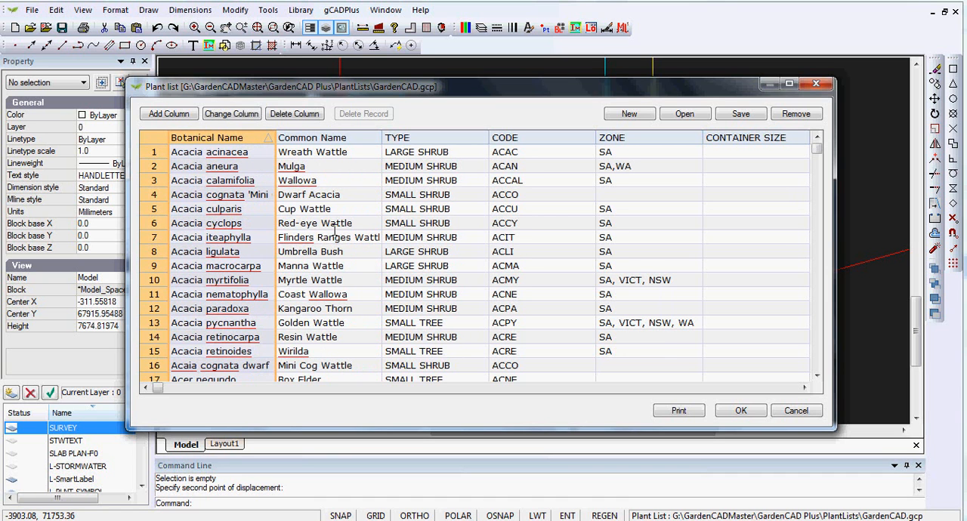
Sort the plant list by common name and then by type in descending order, and select the Carex flacca record.
{"action": "left_click", "coordinate": [353, 142]}
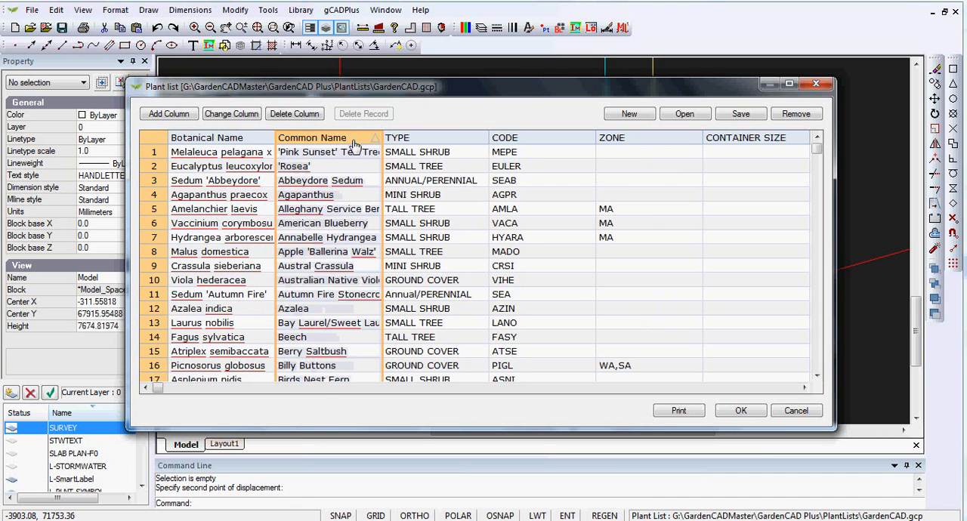
{"action": "left_click", "coordinate": [354, 143]}
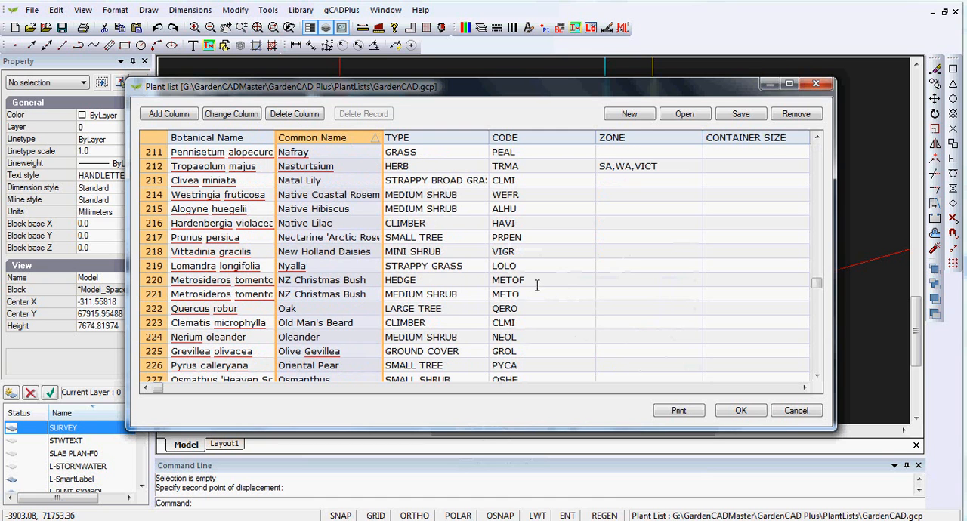
{"action": "left_click", "coordinate": [468, 139]}
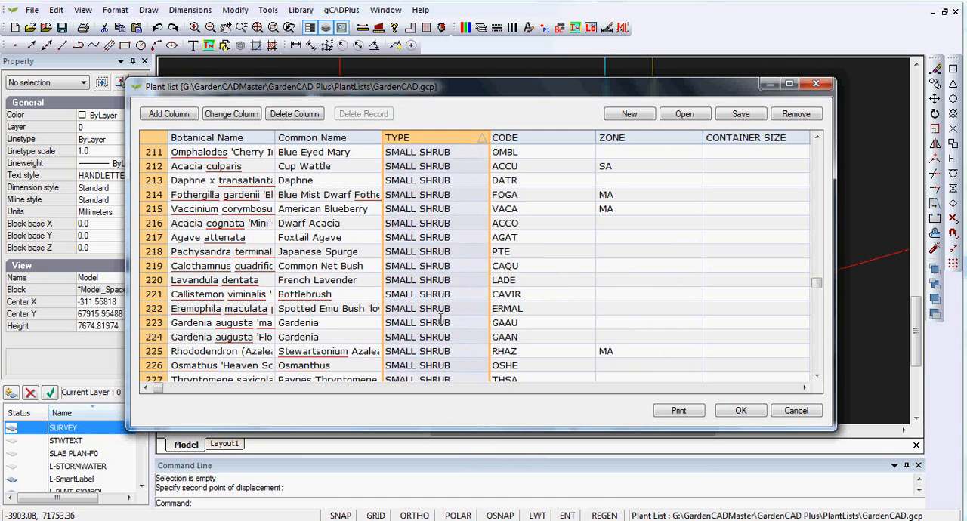
{"action": "left_click_drag", "start_coordinate": [814, 281], "coordinate": [829, 150]}
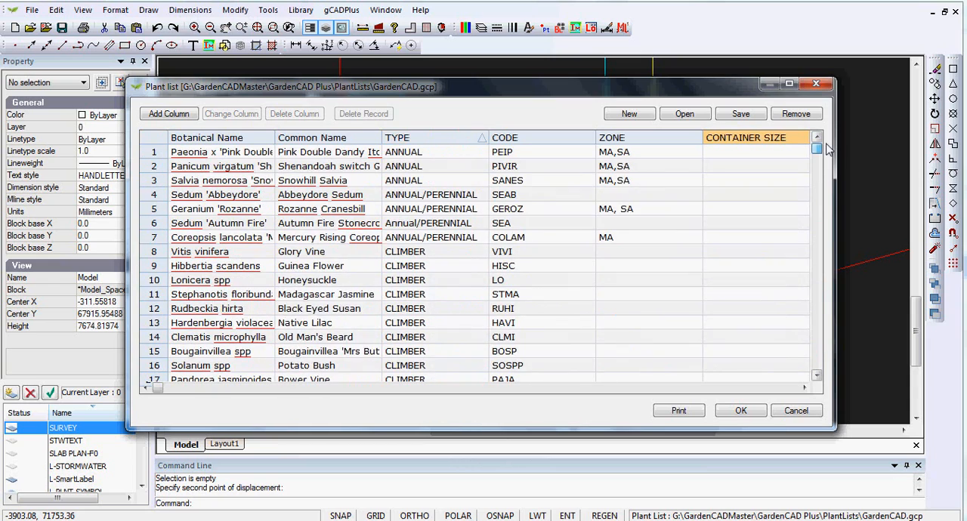
{"action": "left_click", "coordinate": [442, 141]}
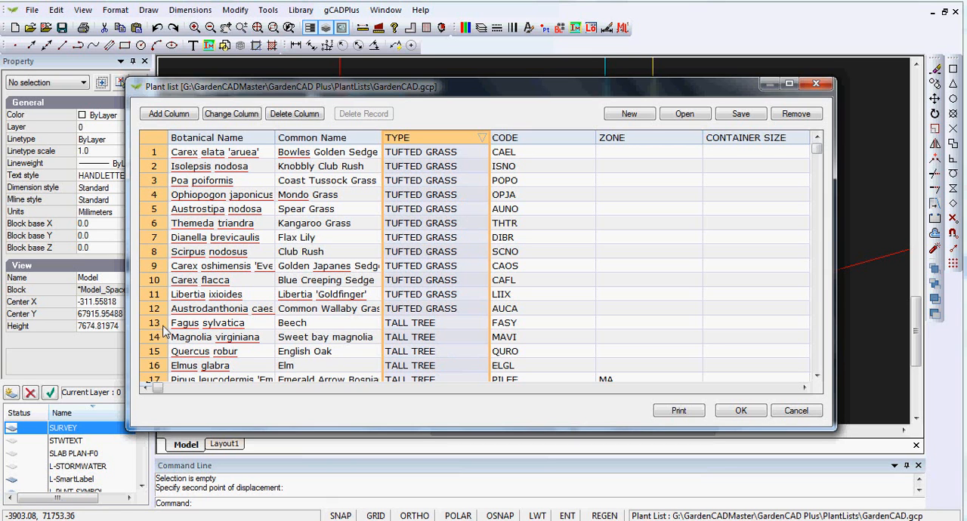
{"action": "left_click", "coordinate": [154, 282]}
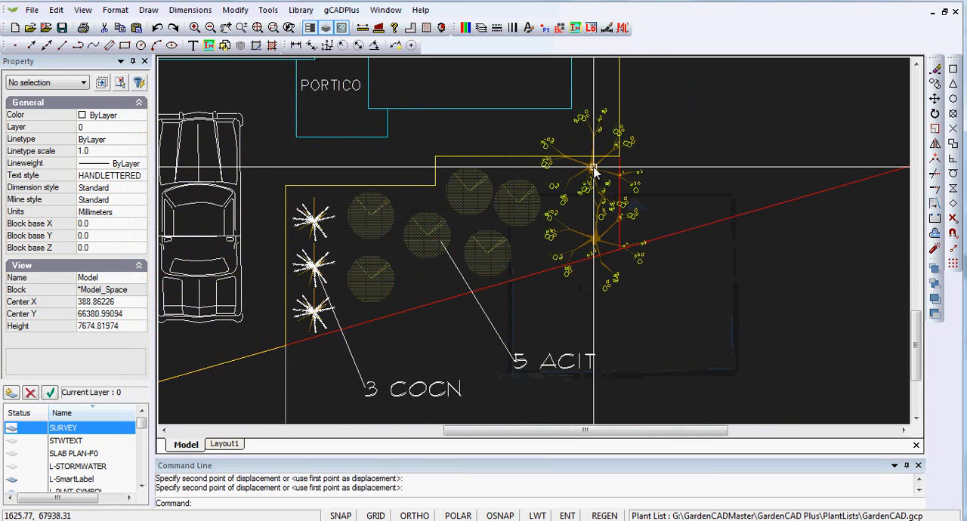
Assign the Prunus persica (Peach) plant data to the lower branching tree symbol near the garden bed's east boundary.
{"action": "left_click", "coordinate": [589, 235]}
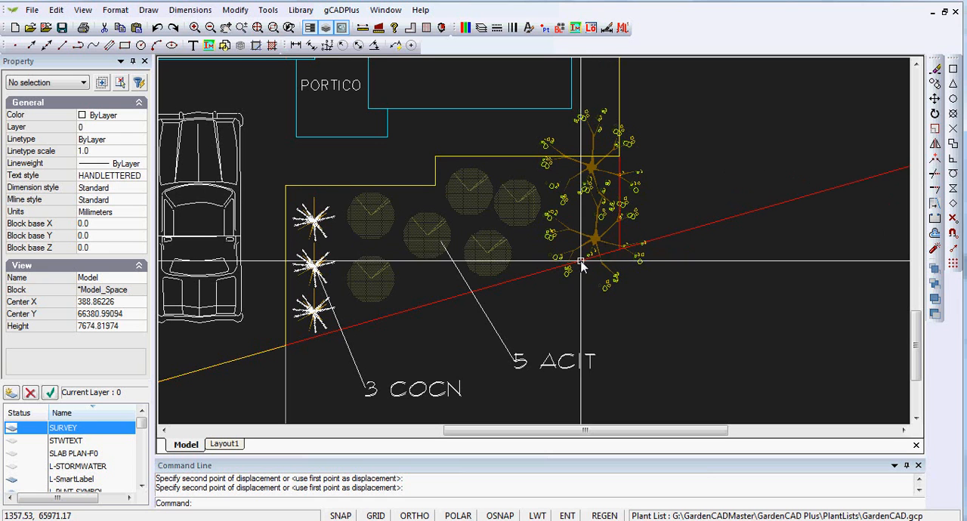
{"action": "left_click", "coordinate": [344, 10]}
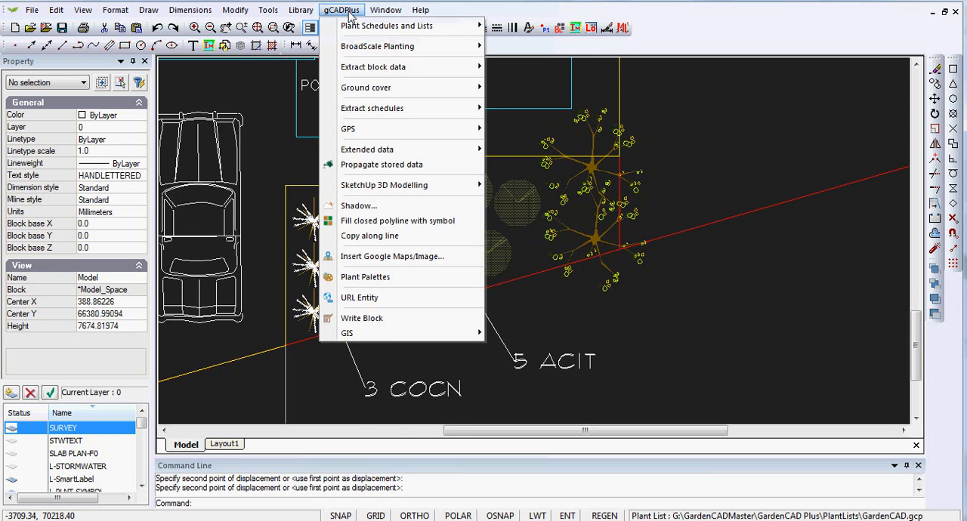
{"action": "mouse_move", "coordinate": [478, 27]}
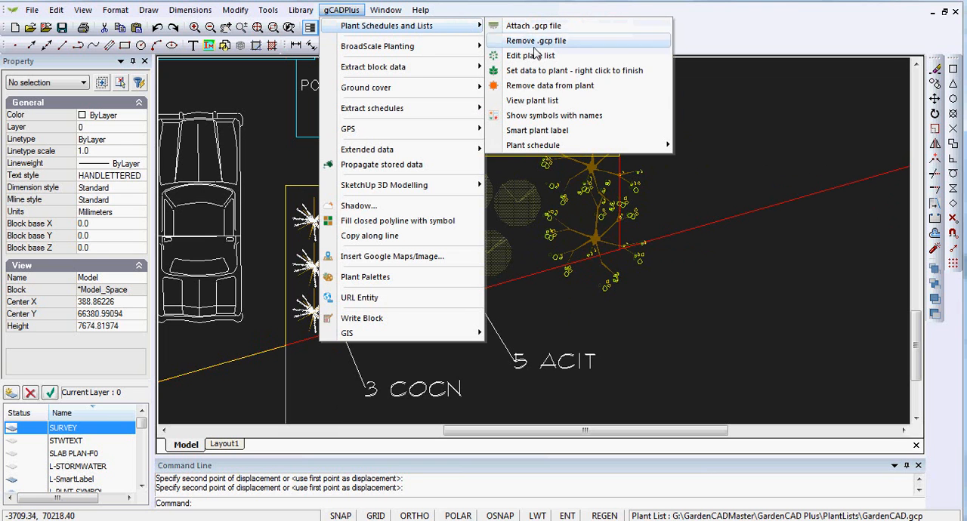
{"action": "left_click", "coordinate": [565, 72]}
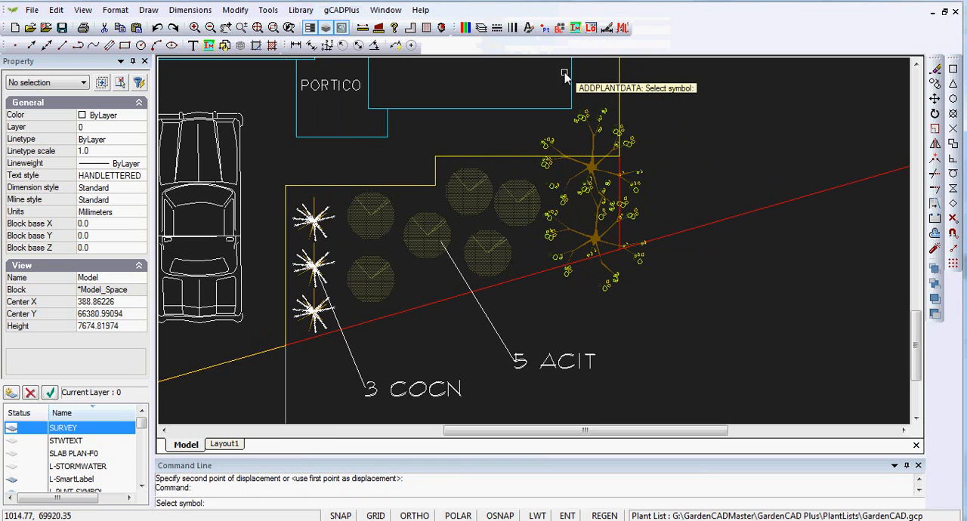
{"action": "left_click", "coordinate": [600, 238]}
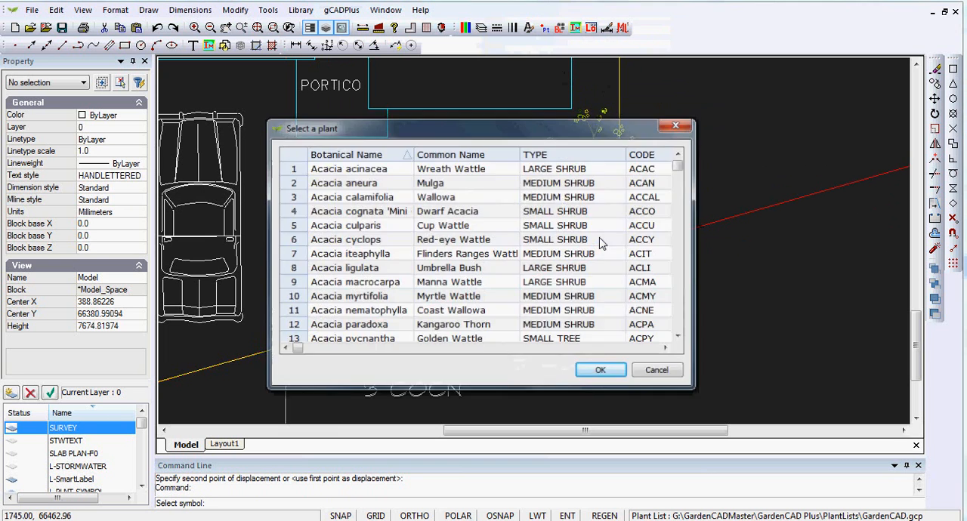
{"action": "left_click", "coordinate": [499, 157]}
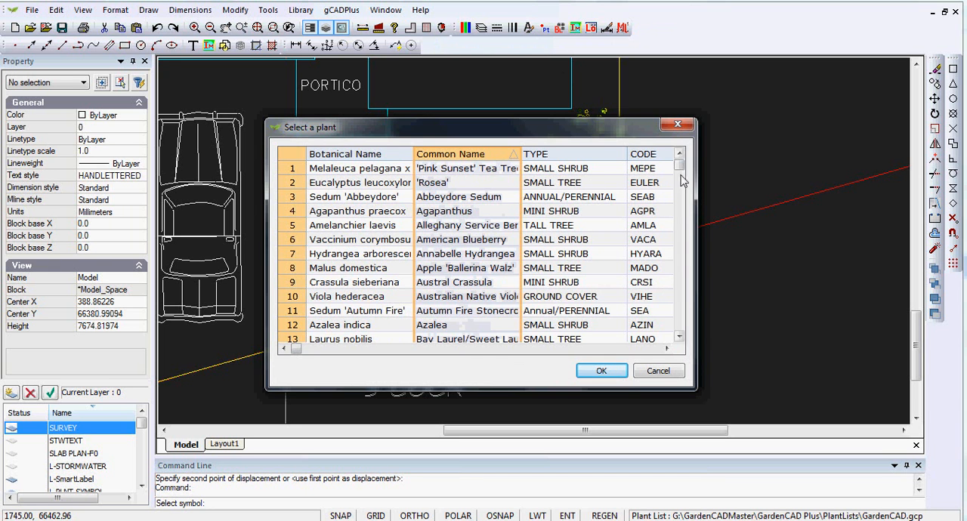
{"action": "left_click_drag", "start_coordinate": [680, 167], "coordinate": [675, 278]}
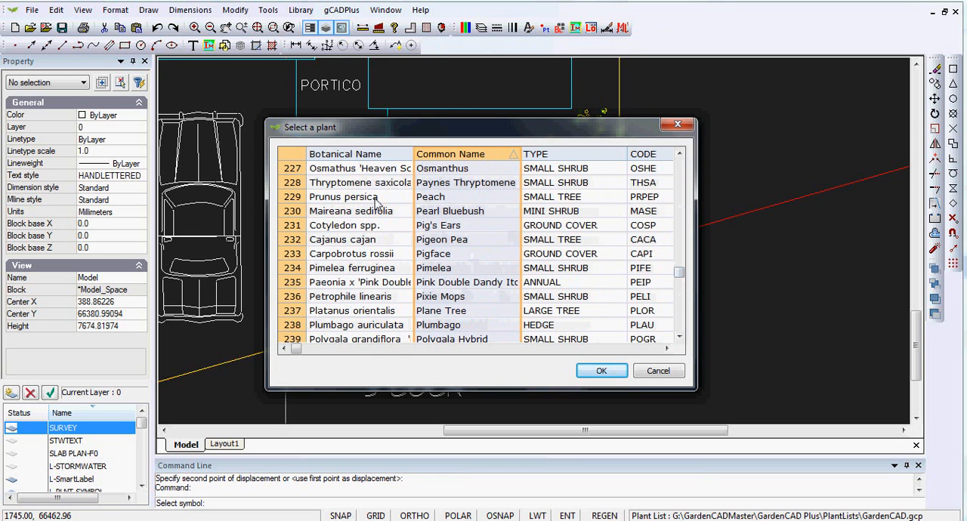
{"action": "left_click", "coordinate": [291, 199]}
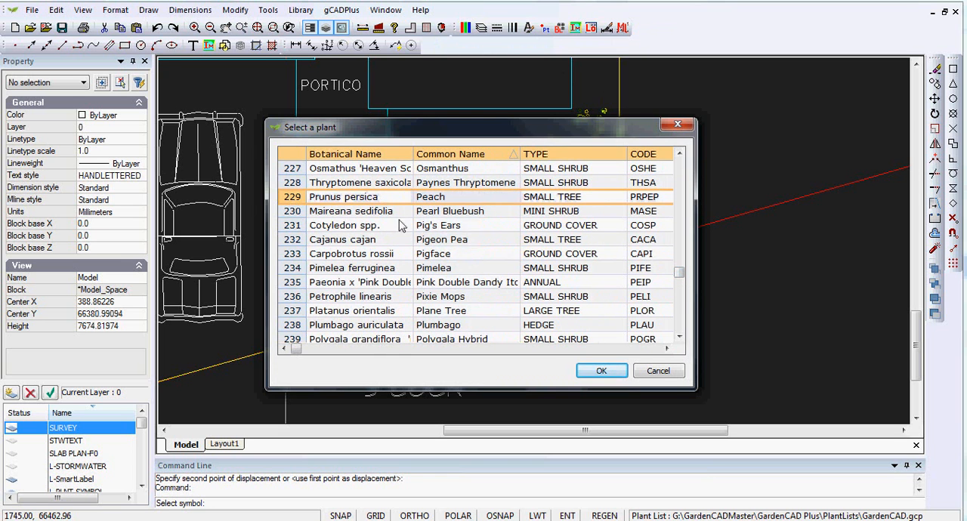
{"action": "left_click", "coordinate": [608, 374]}
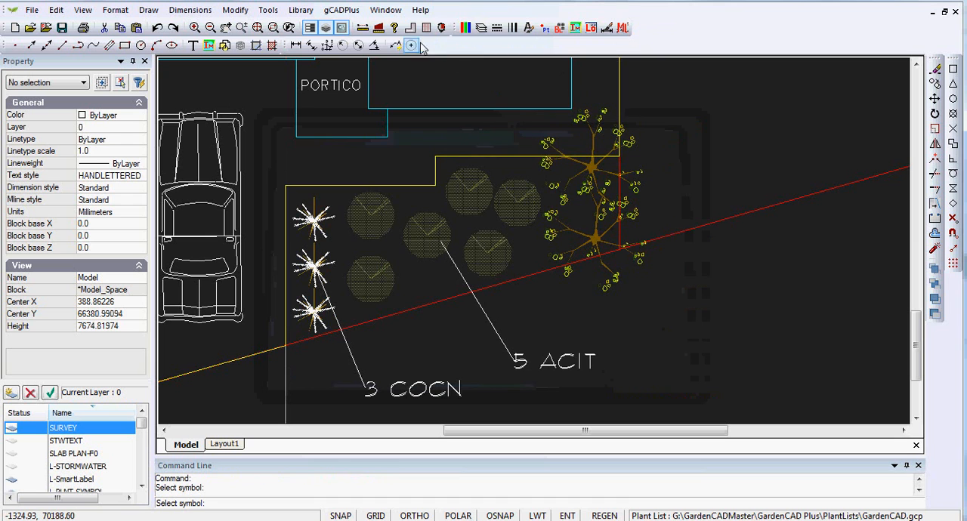
Show the symbols that have plant names assigned and clear the selection.
{"action": "left_click", "coordinate": [349, 10]}
{"action": "mouse_move", "coordinate": [386, 26]}
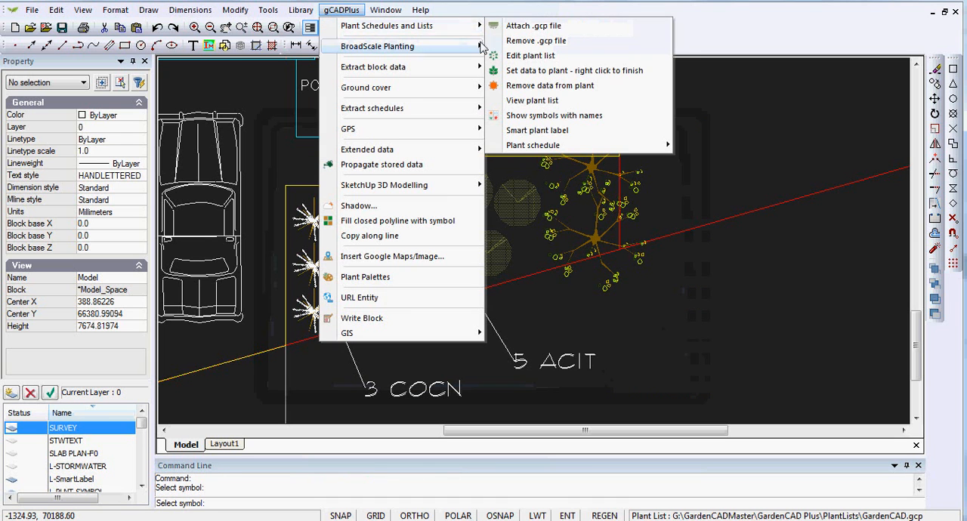
{"action": "left_click", "coordinate": [583, 117]}
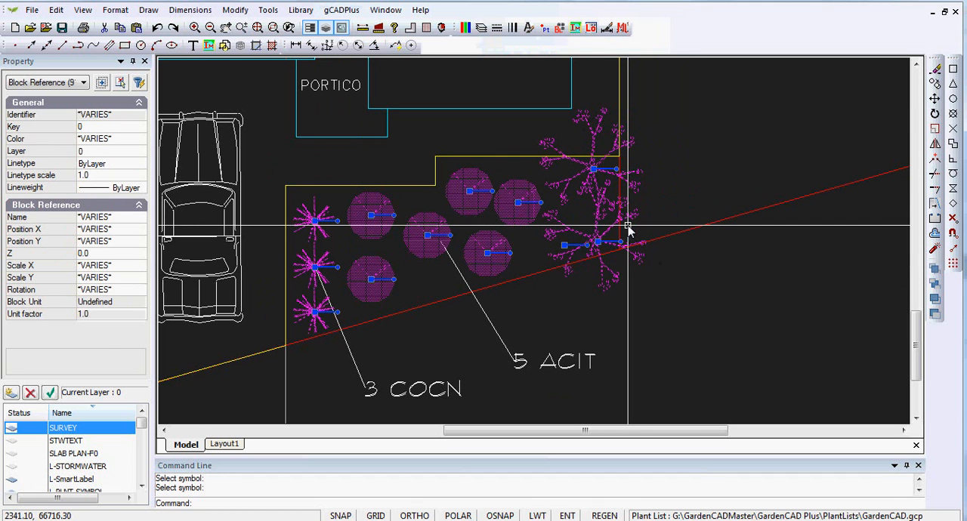
{"action": "right_click", "coordinate": [664, 201]}
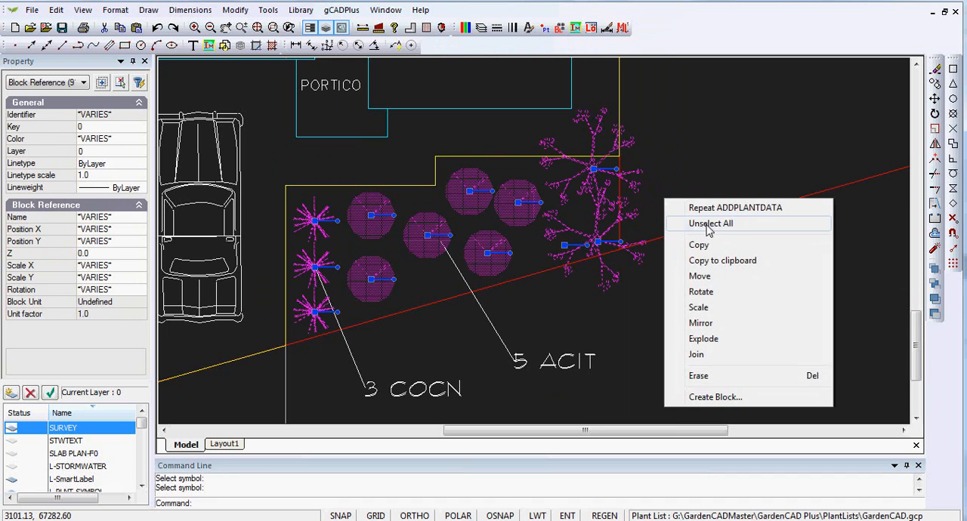
{"action": "left_click", "coordinate": [710, 223]}
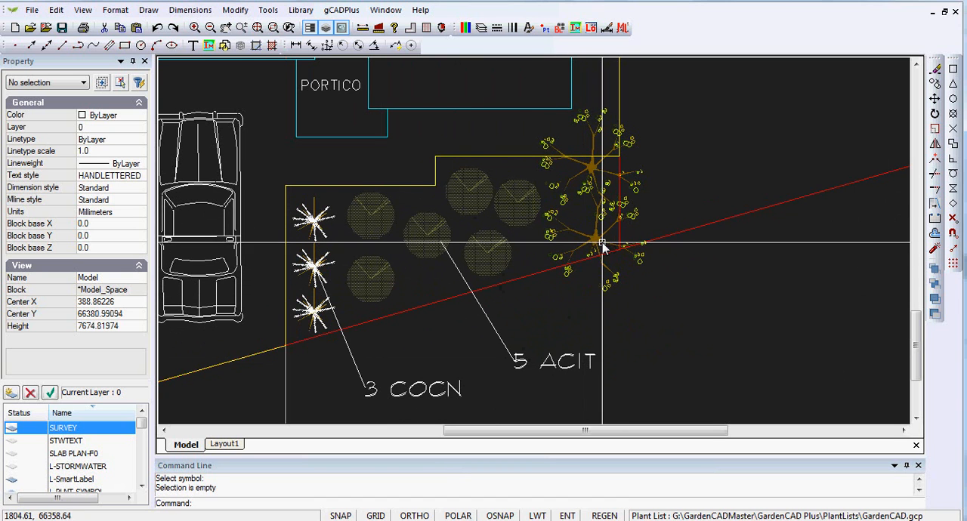
Start a smart plant label for the two branching tree symbols, with its leader running from the lower tree's centre diagonally down beyond the boundary.
{"action": "left_click", "coordinate": [348, 12]}
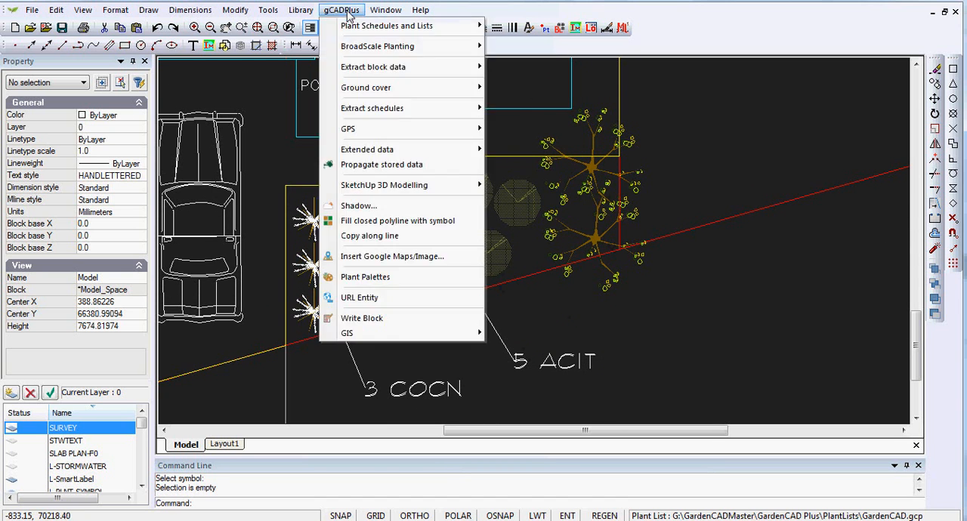
{"action": "mouse_move", "coordinate": [412, 25]}
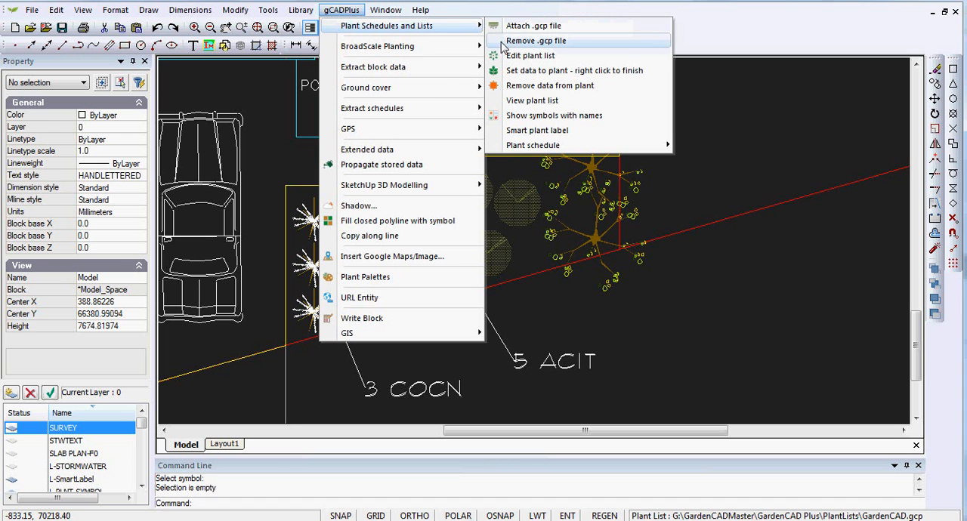
{"action": "left_click", "coordinate": [557, 130]}
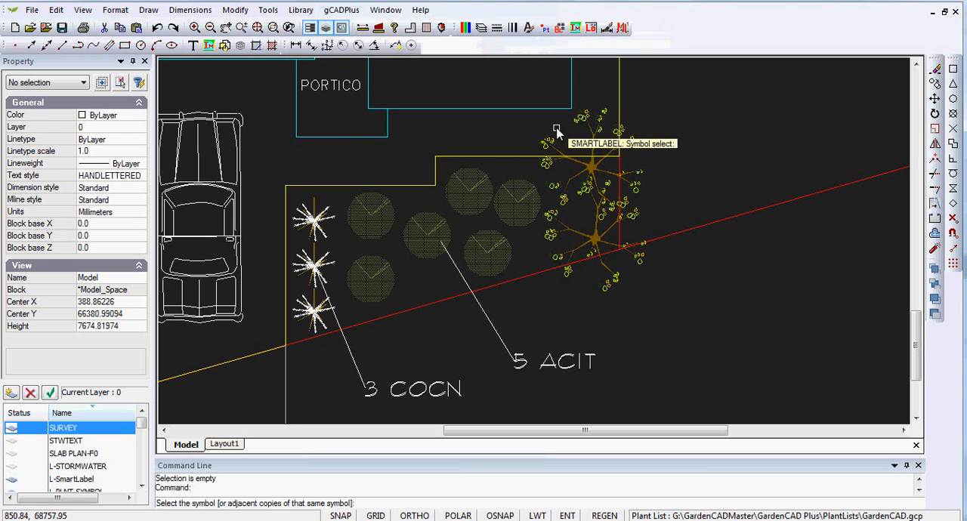
{"action": "left_click", "coordinate": [596, 173]}
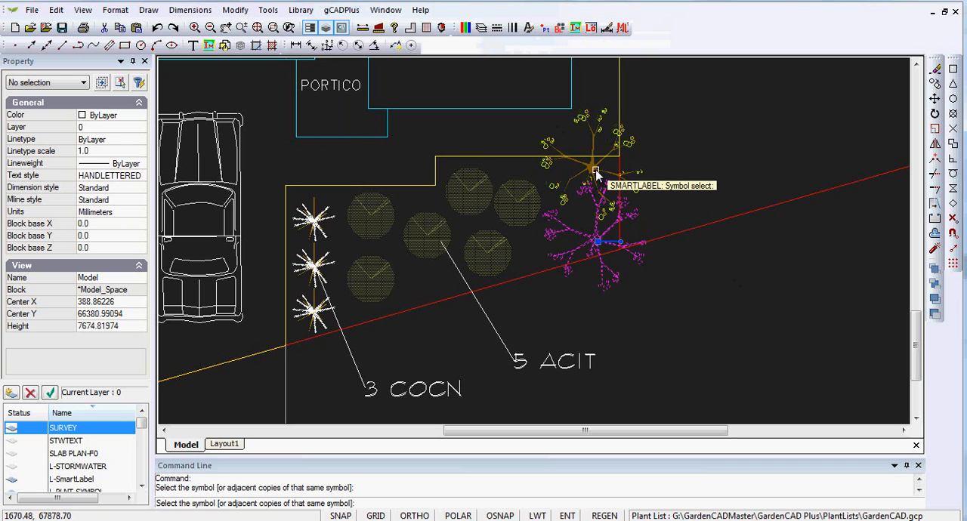
{"action": "left_click", "coordinate": [595, 172]}
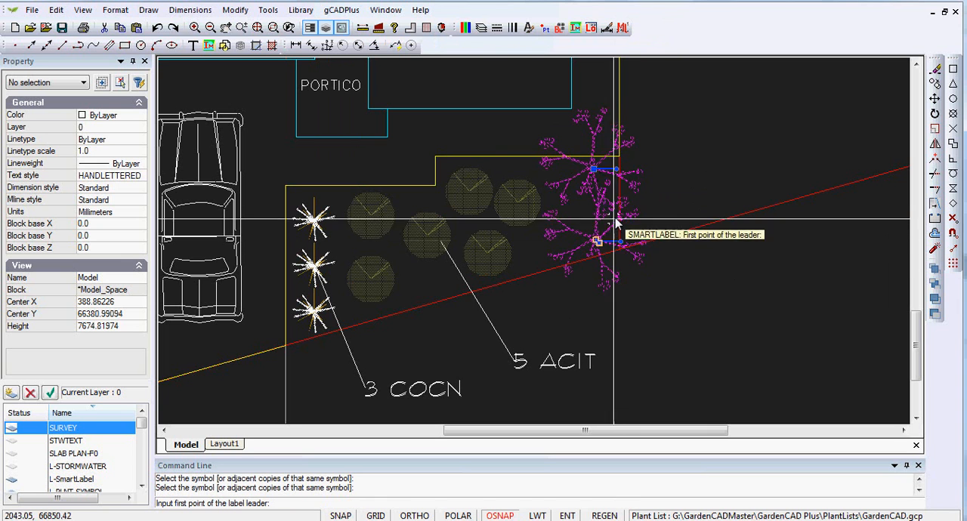
{"action": "left_click", "coordinate": [598, 242]}
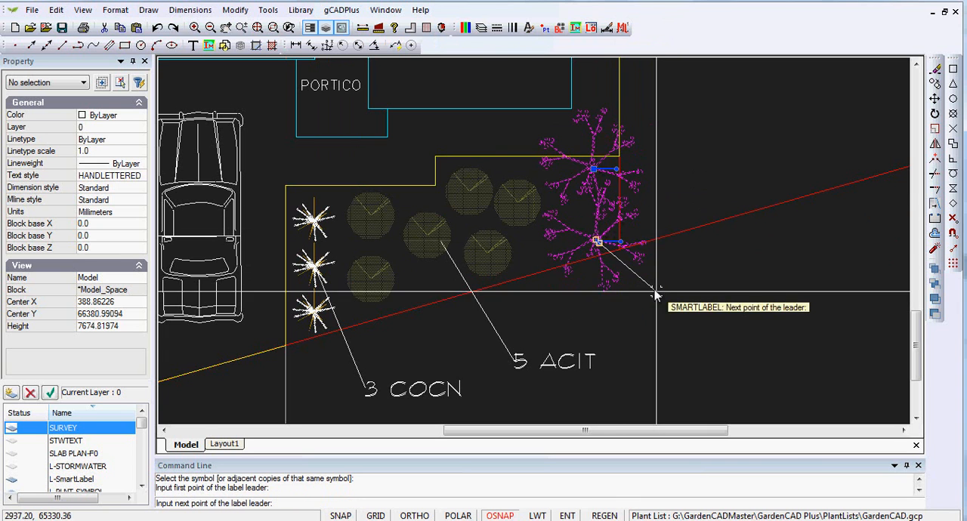
{"action": "left_click", "coordinate": [684, 329]}
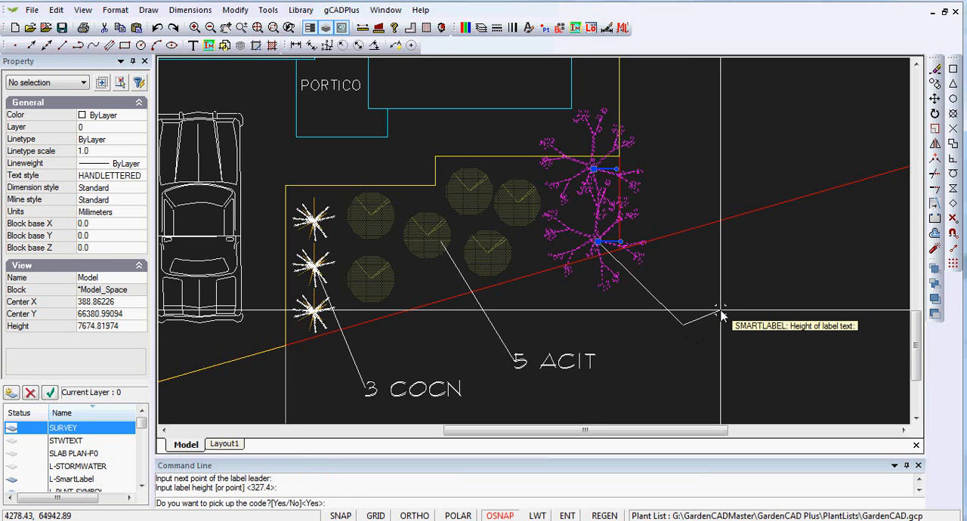
Finish the two-tree smart label with the plant code and symbol count, without botanical or common name, and clear the selection.
{"action": "key", "text": "Return"}
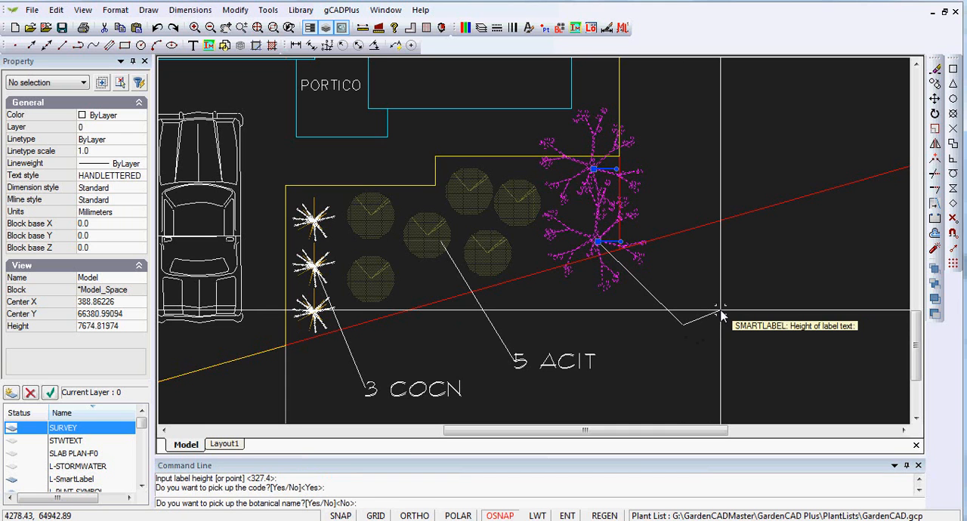
{"action": "key", "text": "Return"}
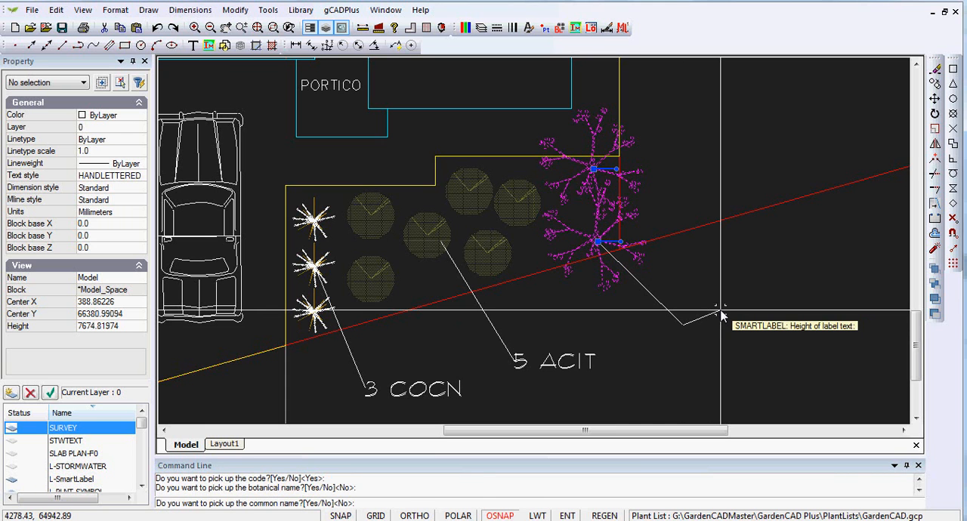
{"action": "key", "text": "Return"}
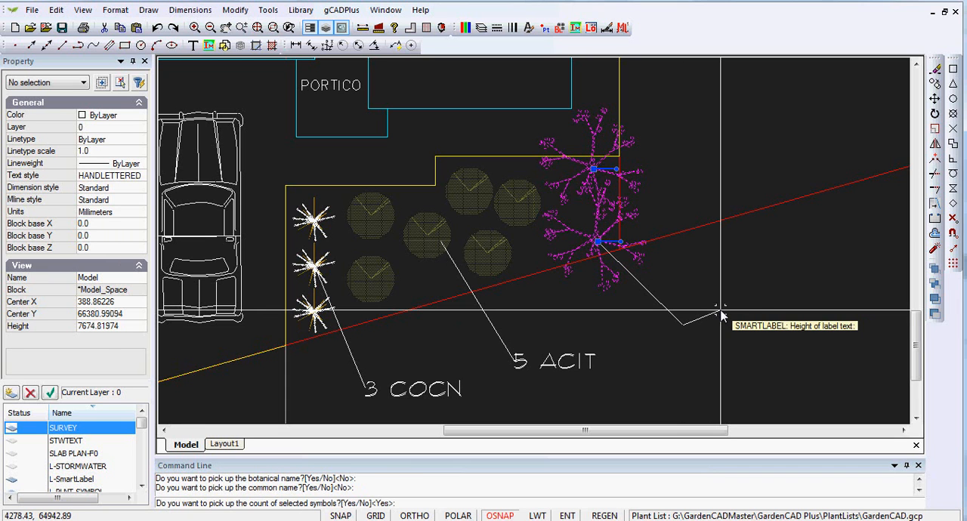
{"action": "key", "text": "Return"}
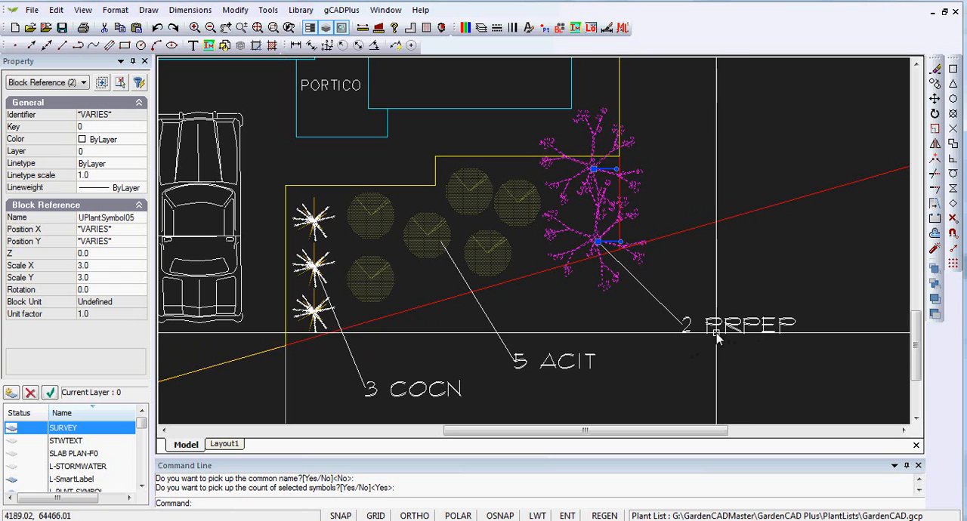
{"action": "right_click", "coordinate": [700, 285]}
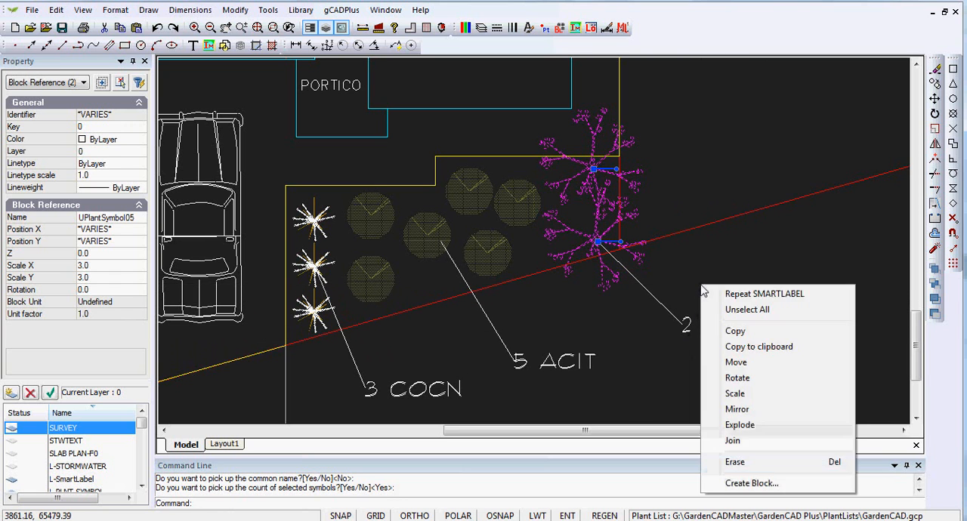
{"action": "left_click", "coordinate": [740, 315]}
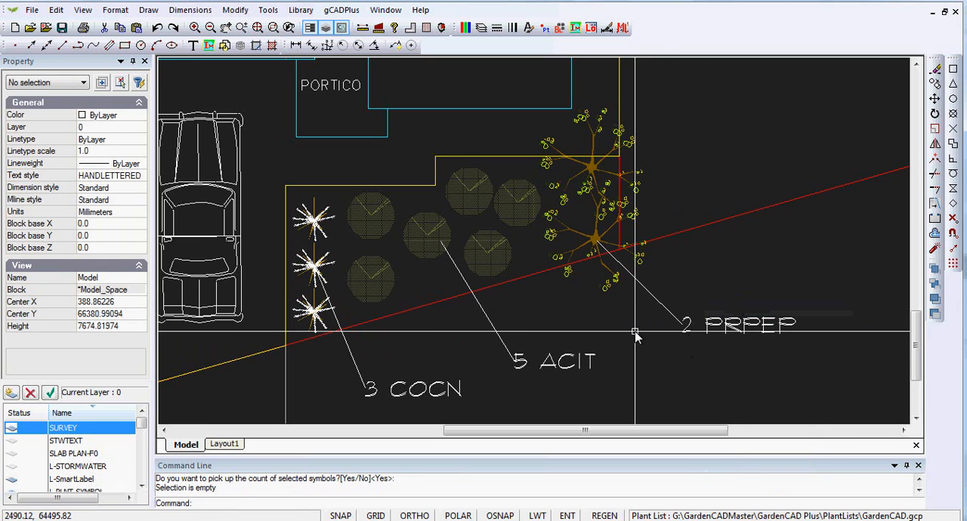
Show which symbols across the whole garden plan have plant names assigned, and clear the highlighting.
{"action": "scroll", "coordinate": [636, 332], "scroll_direction": "down", "scroll_amount": 2}
{"action": "scroll", "coordinate": [636, 337], "scroll_direction": "down", "scroll_amount": 1}
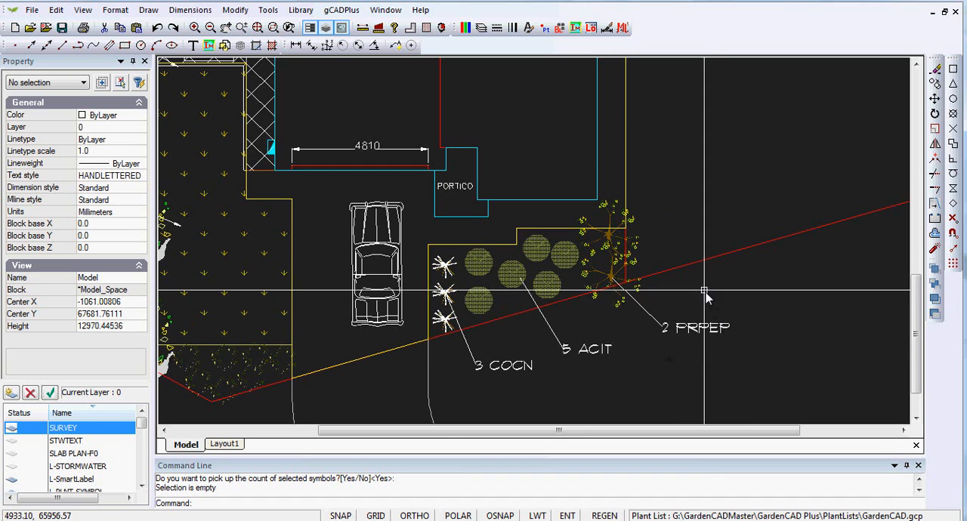
{"action": "right_click", "coordinate": [700, 176]}
{"action": "left_click", "coordinate": [763, 207]}
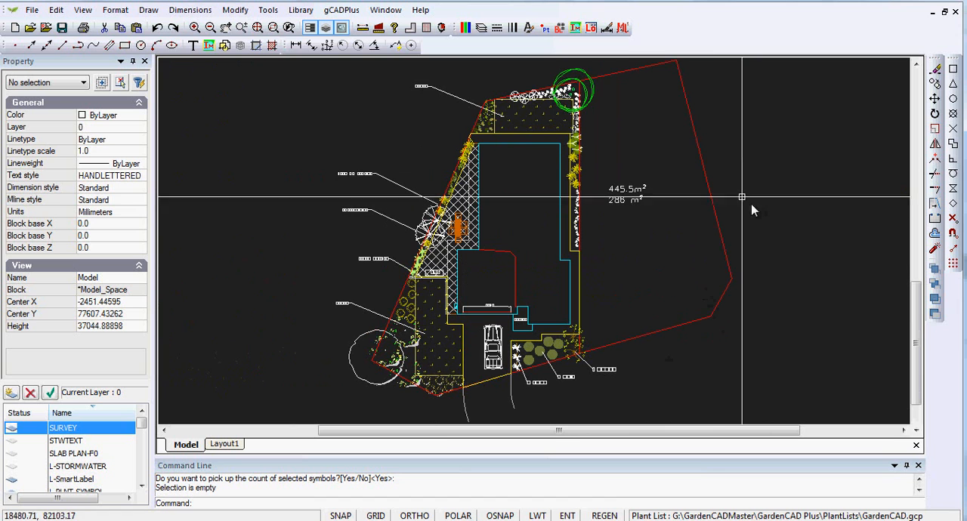
{"action": "left_click", "coordinate": [340, 10]}
{"action": "mouse_move", "coordinate": [406, 29]}
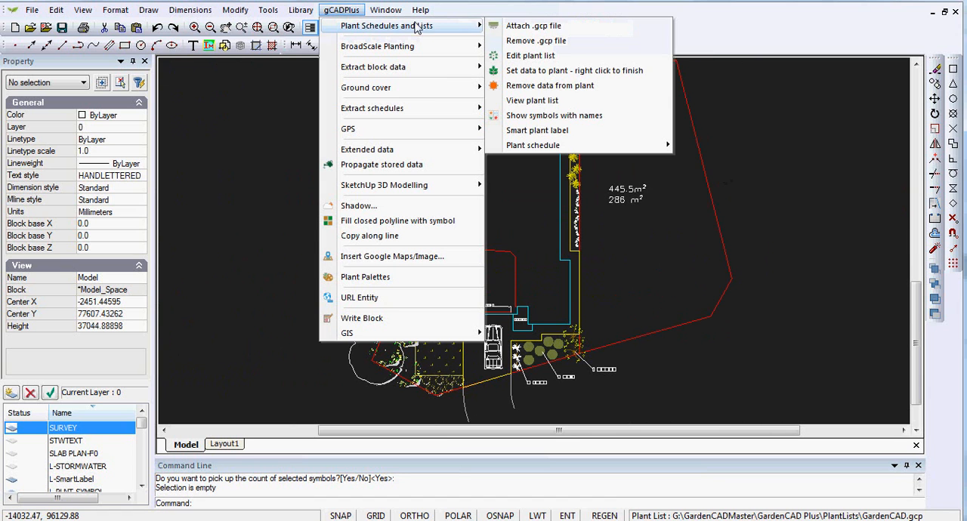
{"action": "left_click", "coordinate": [593, 115]}
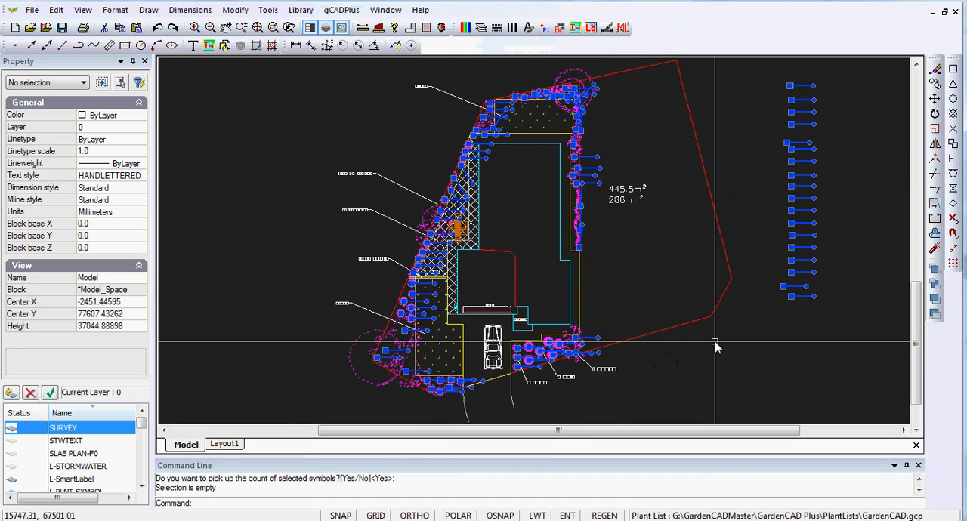
{"action": "key", "text": "Escape"}
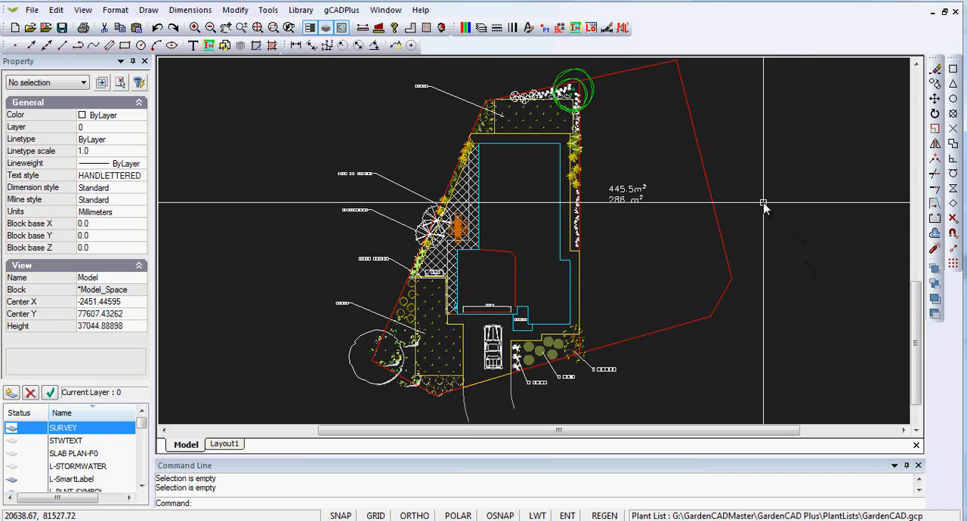
Draw a standard plant schedule in the empty space east of the site boundary, sized by two opposite corners.
{"action": "mouse_move", "coordinate": [792, 202]}
{"action": "middle_mouse_down"}
{"action": "mouse_move", "coordinate": [676, 190]}
{"action": "mouse_move", "coordinate": [624, 201]}
{"action": "middle_mouse_up"}
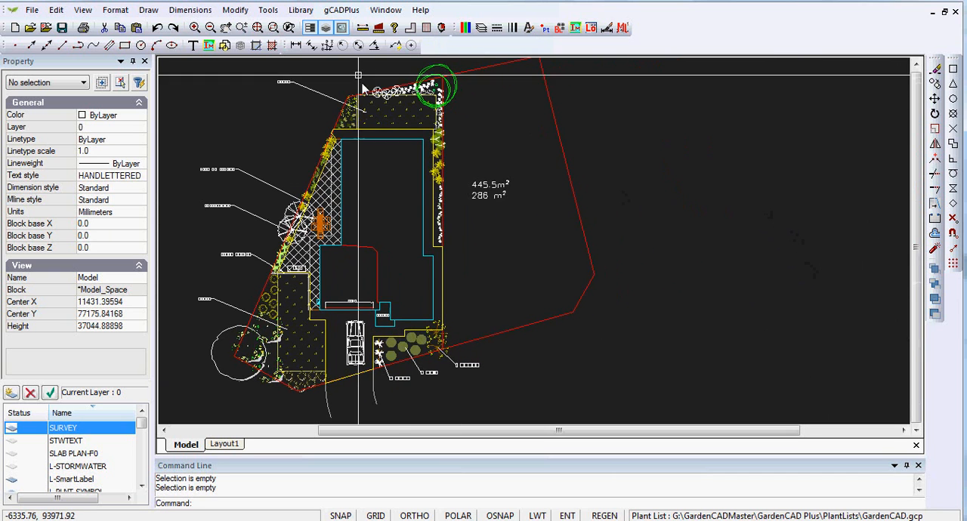
{"action": "left_click", "coordinate": [335, 10]}
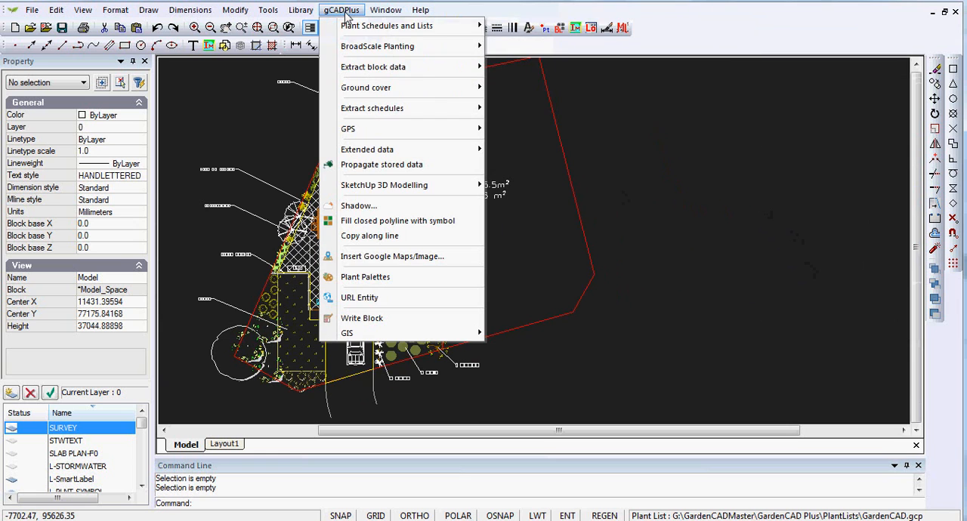
{"action": "mouse_move", "coordinate": [419, 28]}
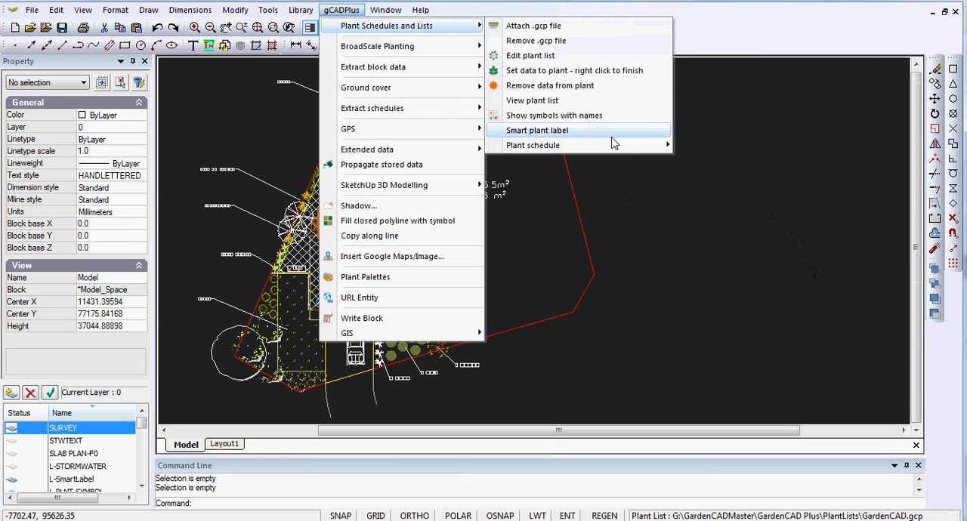
{"action": "mouse_move", "coordinate": [639, 150]}
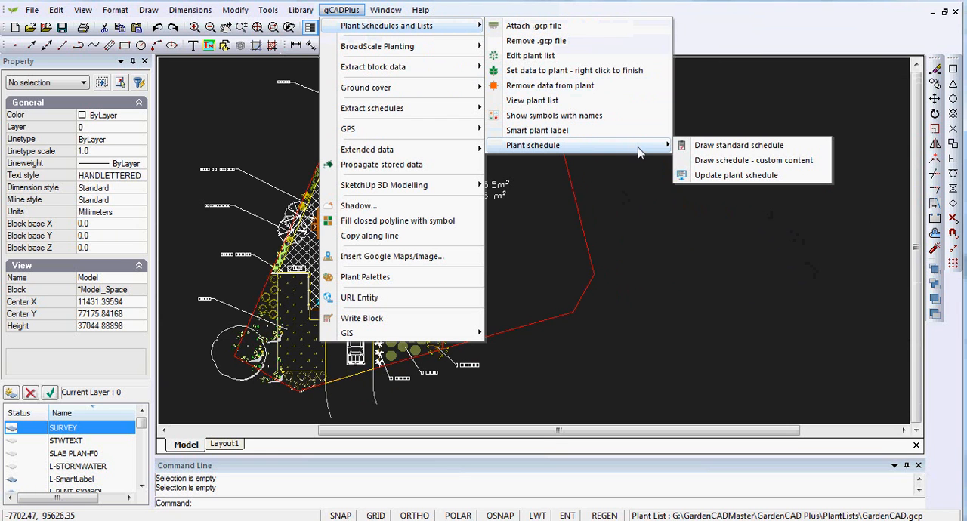
{"action": "left_click", "coordinate": [738, 146]}
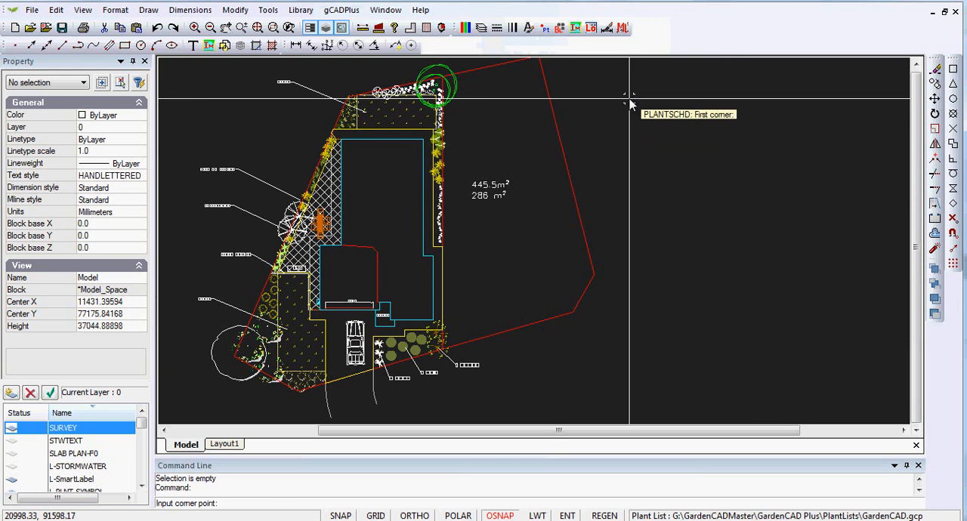
{"action": "left_click", "coordinate": [763, 299]}
Examine the plant schedule's symbols, botanical names, common names and totals, down to the Prunus persica row.
{"action": "scroll", "coordinate": [695, 189], "scroll_direction": "up", "scroll_amount": 1}
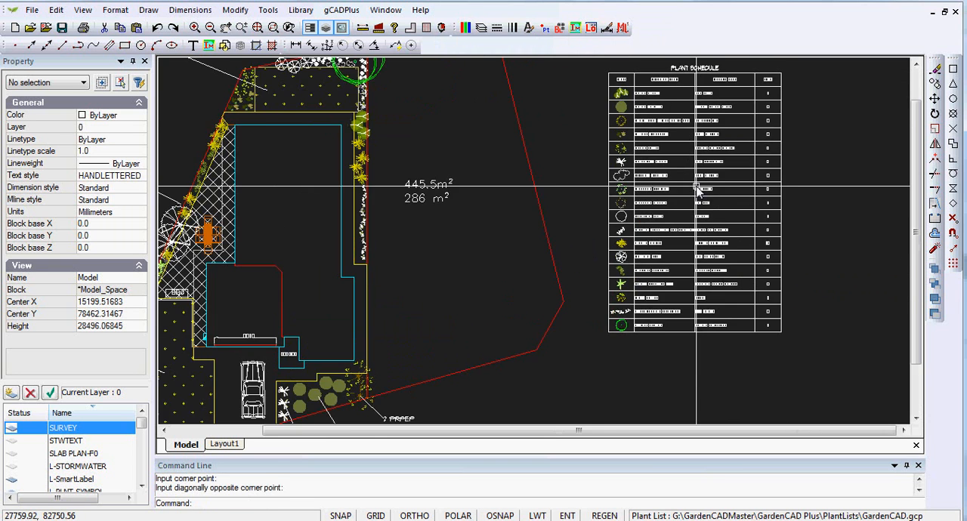
{"action": "scroll", "coordinate": [725, 177], "scroll_direction": "up", "scroll_amount": 2}
{"action": "scroll", "coordinate": [763, 167], "scroll_direction": "down", "scroll_amount": 1}
{"action": "scroll", "coordinate": [737, 187], "scroll_direction": "up", "scroll_amount": 1}
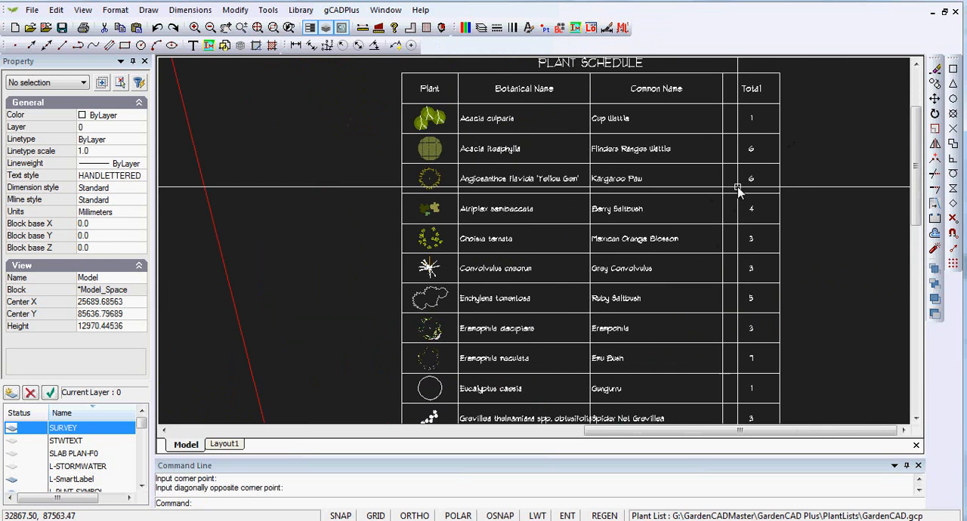
{"action": "middle_click_drag", "start_coordinate": [588, 340], "coordinate": [630, 208]}
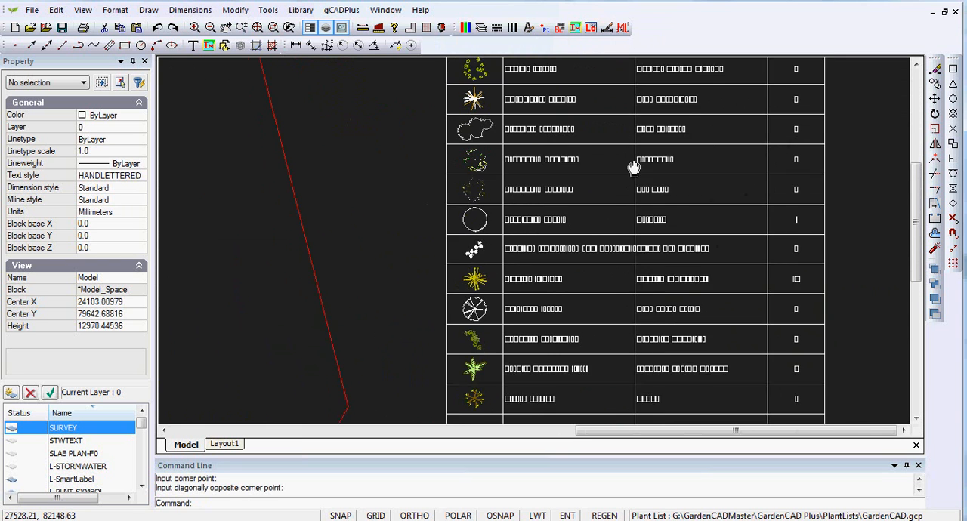
{"action": "middle_click_drag", "start_coordinate": [632, 319], "coordinate": [610, 219]}
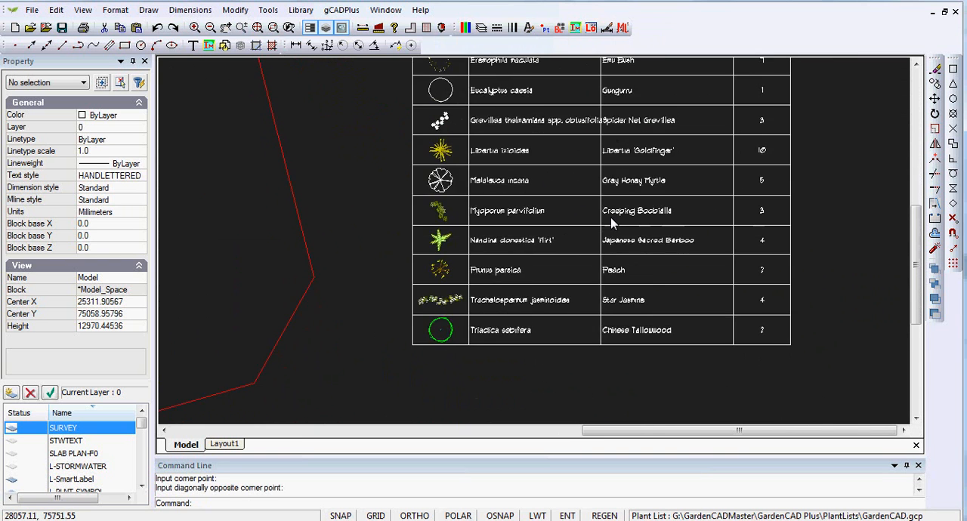
{"action": "scroll", "coordinate": [512, 277], "scroll_direction": "up", "scroll_amount": 1}
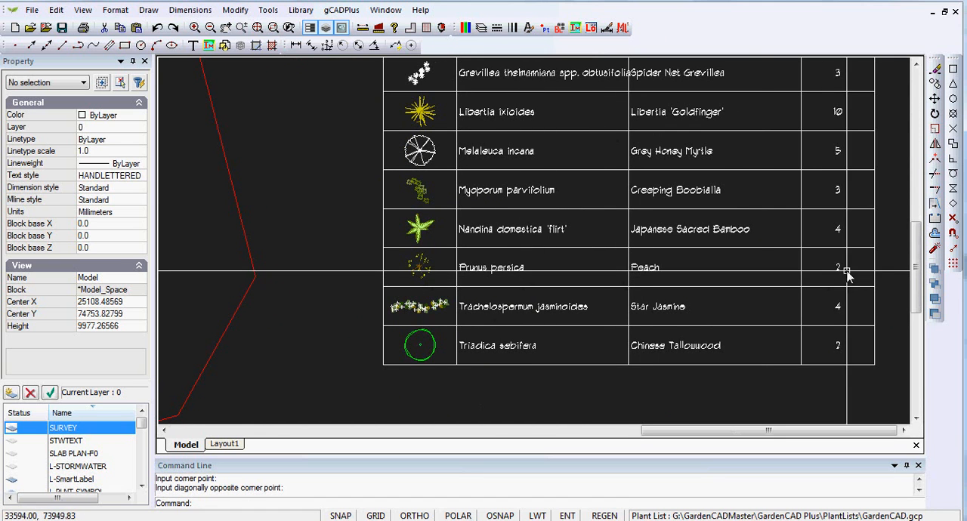
{"action": "scroll", "coordinate": [765, 257], "scroll_direction": "down", "scroll_amount": 5}
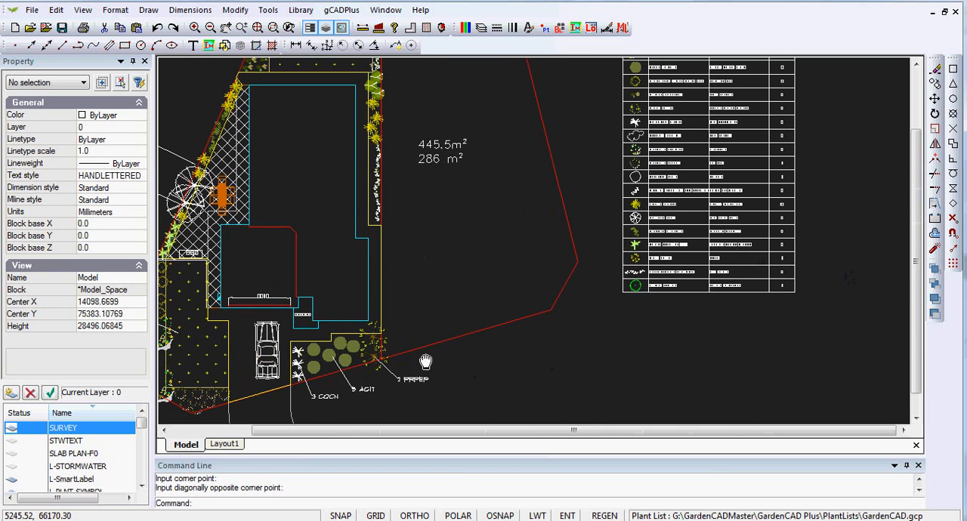
Delete the three round shrub symbols nearest the branching trees in the garden bed below the portico.
{"action": "middle_click_drag", "start_coordinate": [420, 353], "coordinate": [492, 283]}
{"action": "scroll", "coordinate": [492, 284], "scroll_direction": "up", "scroll_amount": 4}
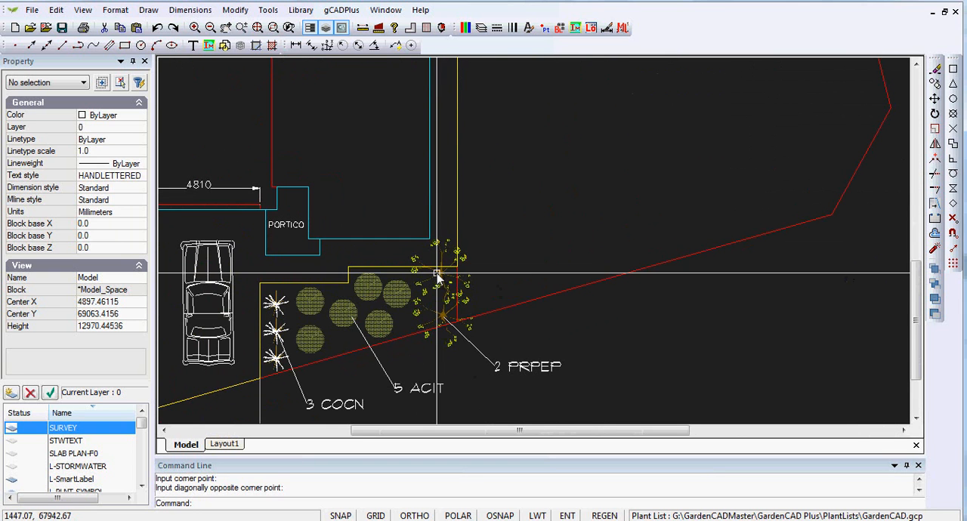
{"action": "left_click", "coordinate": [397, 306]}
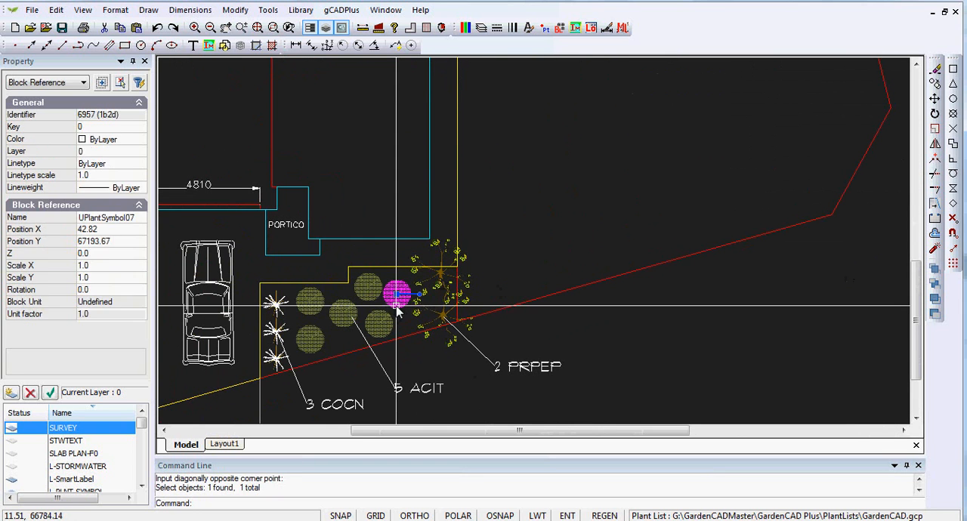
{"action": "key", "text": "Delete"}
{"action": "left_click", "coordinate": [368, 285]}
{"action": "key", "text": "Delete"}
{"action": "left_click", "coordinate": [379, 325]}
{"action": "key", "text": "Delete"}
Move the lower branching tree symbol by its centre to the spot left by the easternmost deleted round shrub.
{"action": "left_click", "coordinate": [446, 311]}
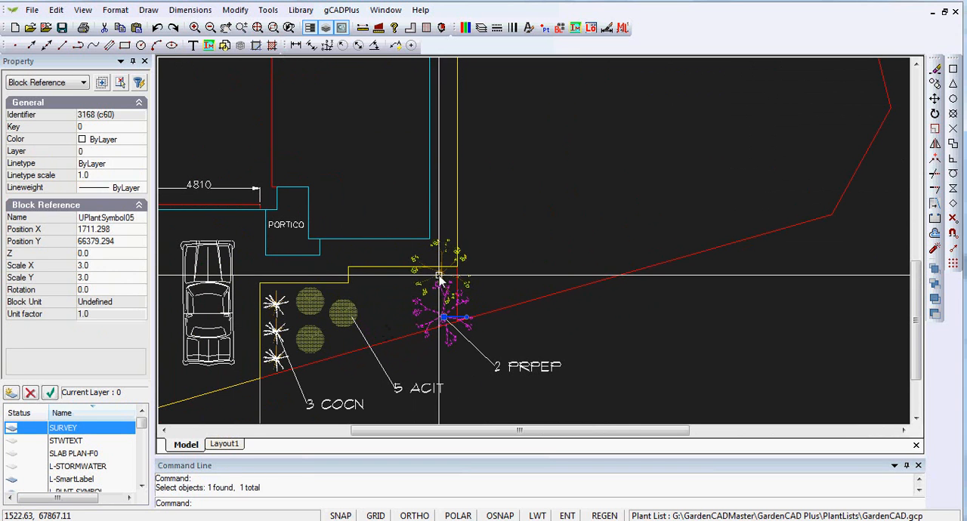
{"action": "right_click", "coordinate": [446, 316]}
{"action": "left_click", "coordinate": [480, 360]}
{"action": "left_click", "coordinate": [444, 318]}
{"action": "left_click", "coordinate": [395, 303]}
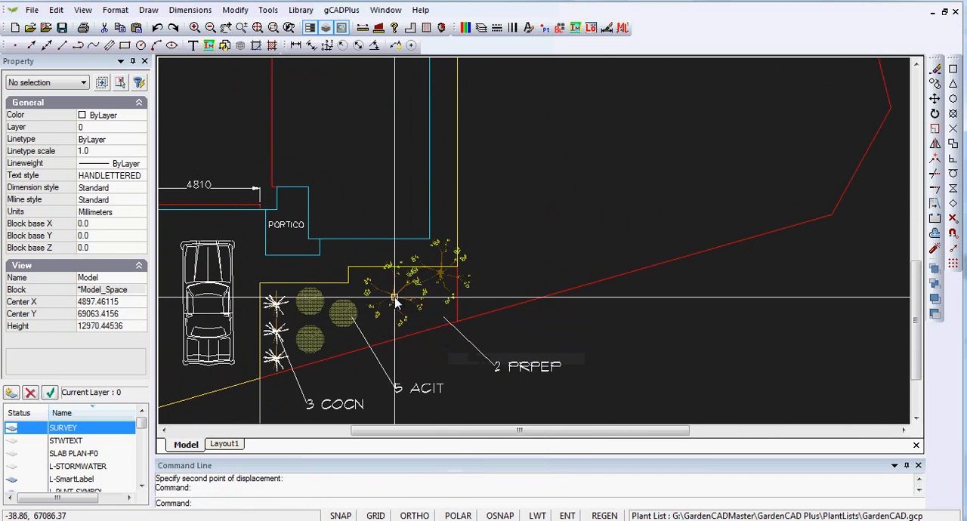
Copy the moved branching tree from its centre to the start of the PRPEP label's leader.
{"action": "right_click", "coordinate": [412, 302]}
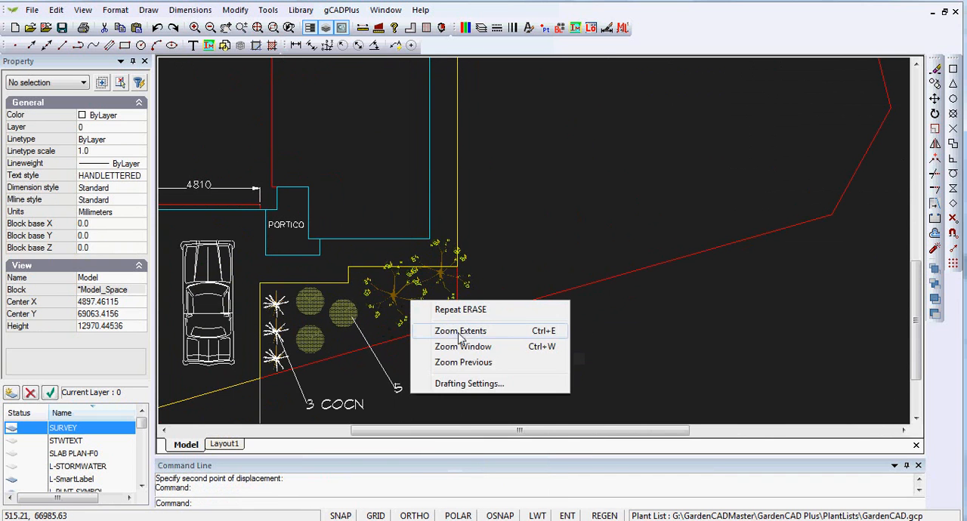
{"action": "left_click", "coordinate": [538, 246]}
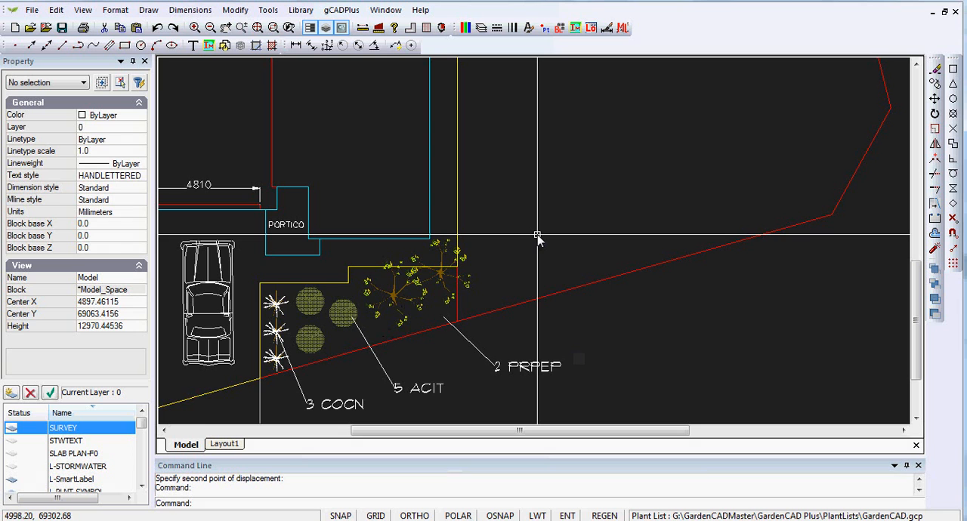
{"action": "left_click", "coordinate": [394, 297]}
{"action": "right_click", "coordinate": [398, 298]}
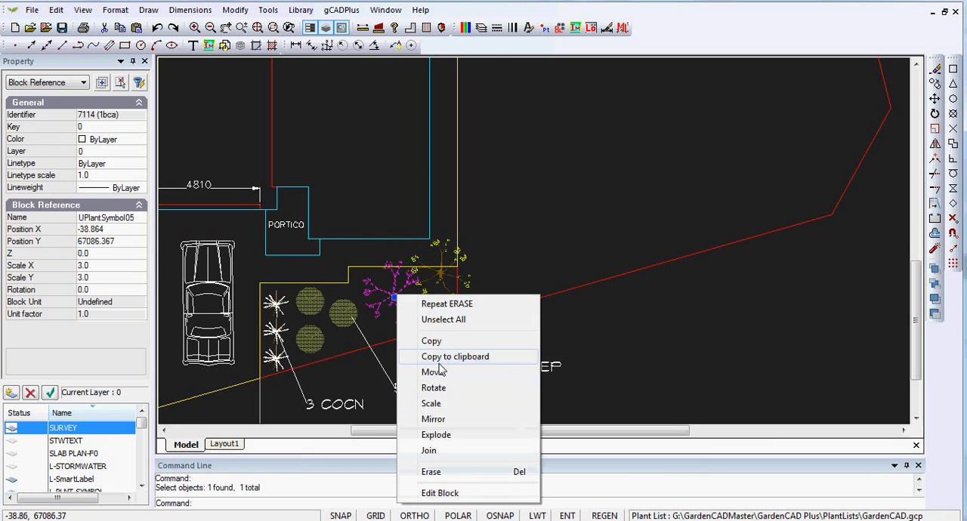
{"action": "left_click", "coordinate": [430, 341]}
{"action": "left_click", "coordinate": [395, 298]}
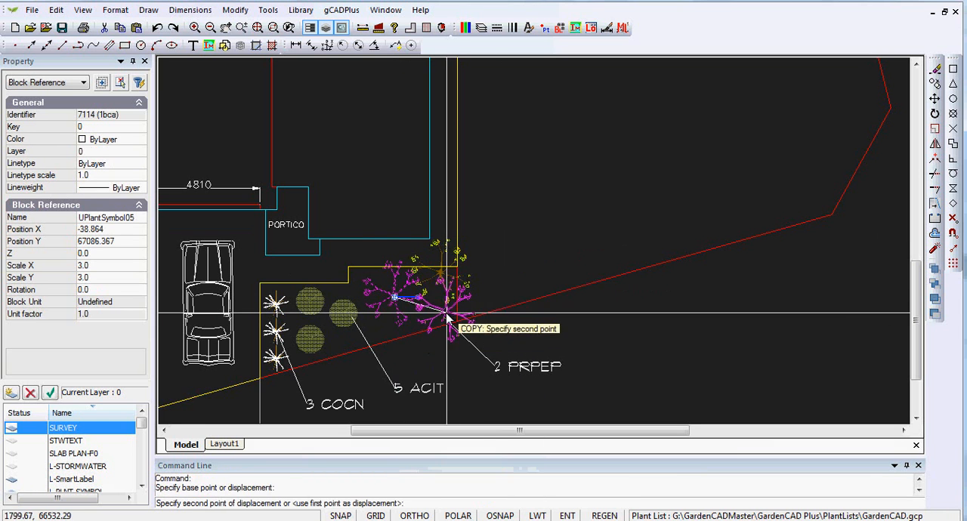
{"action": "left_click", "coordinate": [442, 319]}
Update the plant schedule to match the edited planting and check its lower rows, including Prunus persica.
{"action": "scroll", "coordinate": [694, 300], "scroll_direction": "down", "scroll_amount": 5}
{"action": "middle_click_drag", "start_coordinate": [791, 274], "coordinate": [670, 341]}
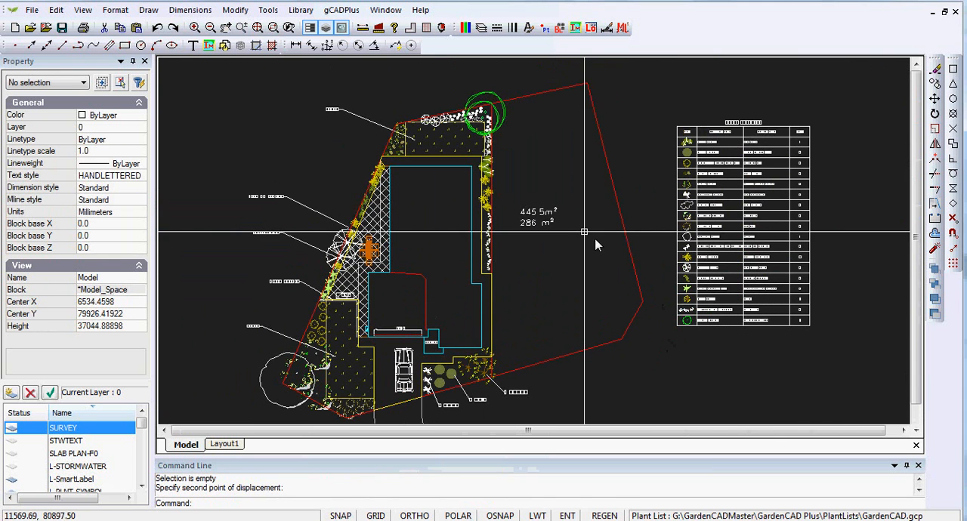
{"action": "left_click", "coordinate": [347, 13]}
{"action": "mouse_move", "coordinate": [457, 26]}
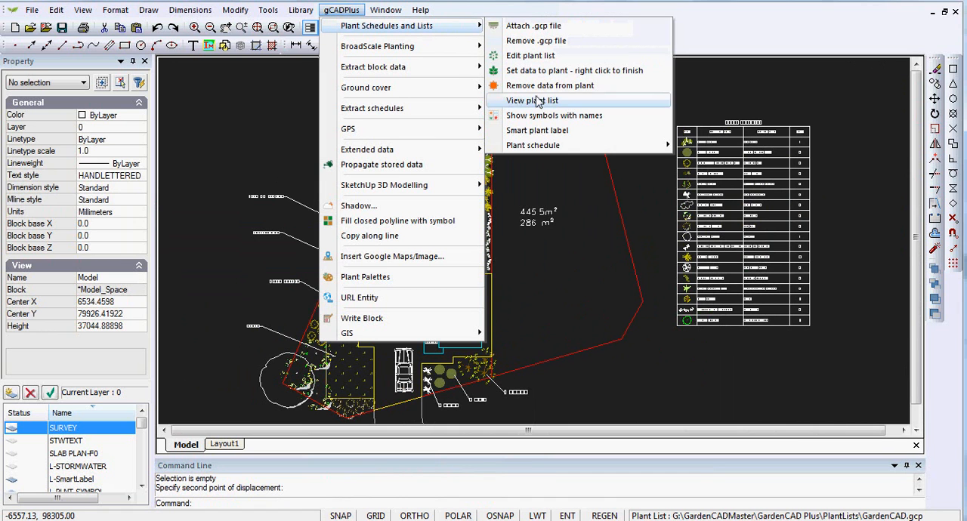
{"action": "mouse_move", "coordinate": [624, 146]}
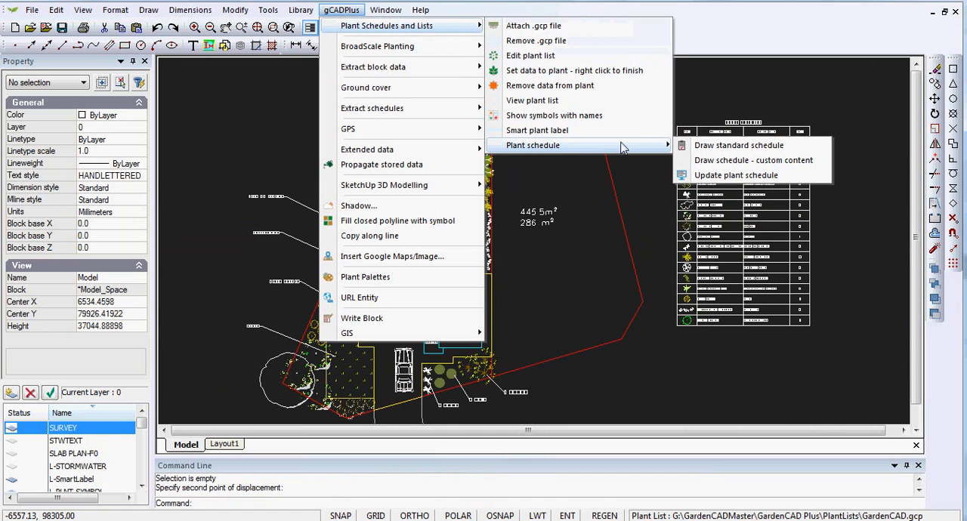
{"action": "left_click", "coordinate": [724, 176]}
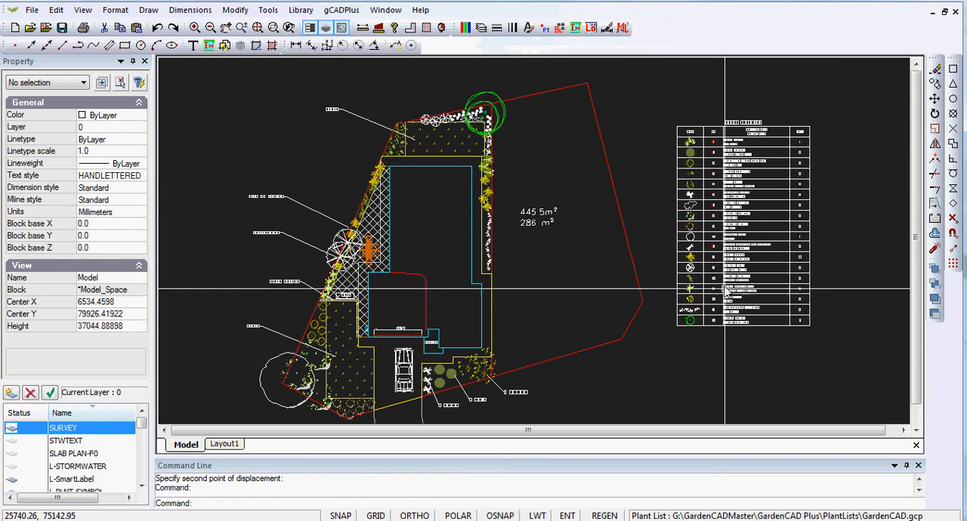
{"action": "scroll", "coordinate": [748, 312], "scroll_direction": "up", "scroll_amount": 5}
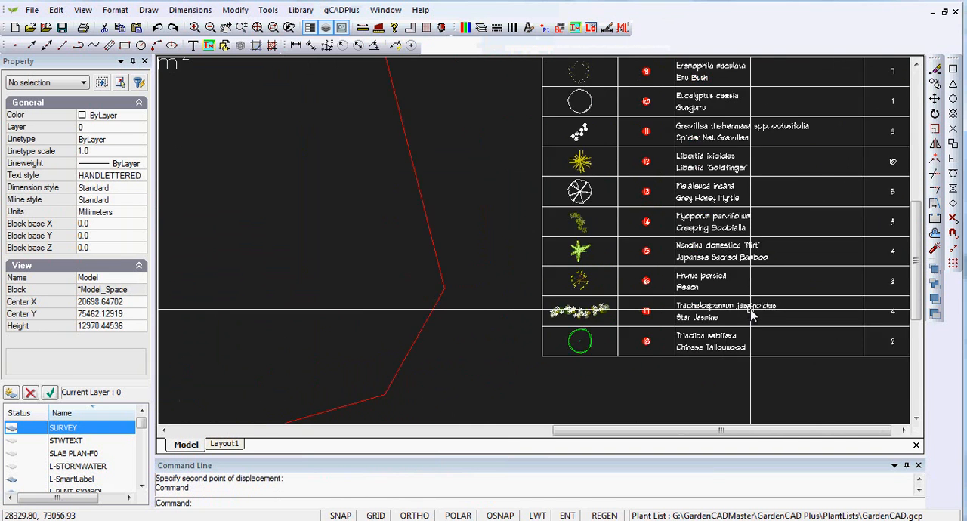
Examine the updated plant schedule's symbols, reference numbers, plant names and totals at close range and in full.
{"action": "mouse_move", "coordinate": [582, 303]}
{"action": "middle_mouse_down"}
{"action": "mouse_move", "coordinate": [512, 283]}
{"action": "mouse_move", "coordinate": [462, 288]}
{"action": "middle_mouse_up"}
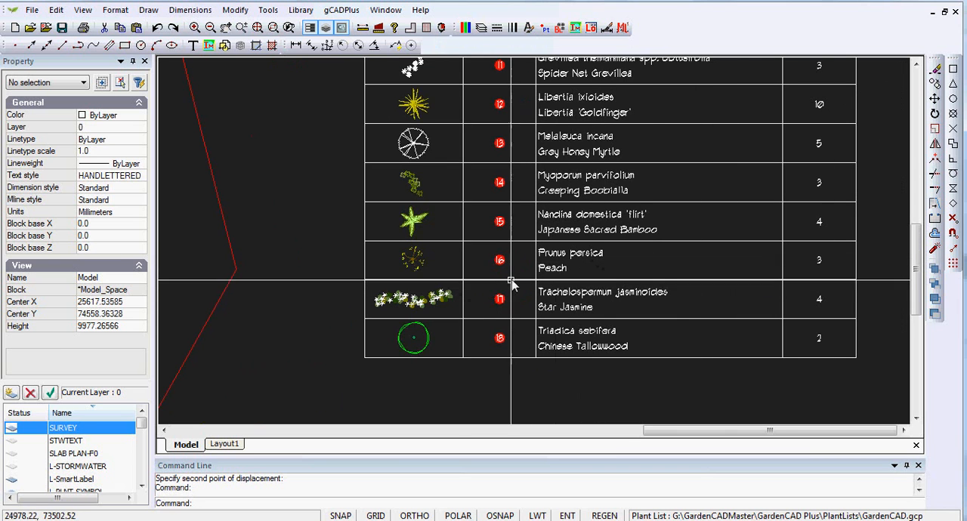
{"action": "scroll", "coordinate": [495, 260], "scroll_direction": "down", "scroll_amount": 3}
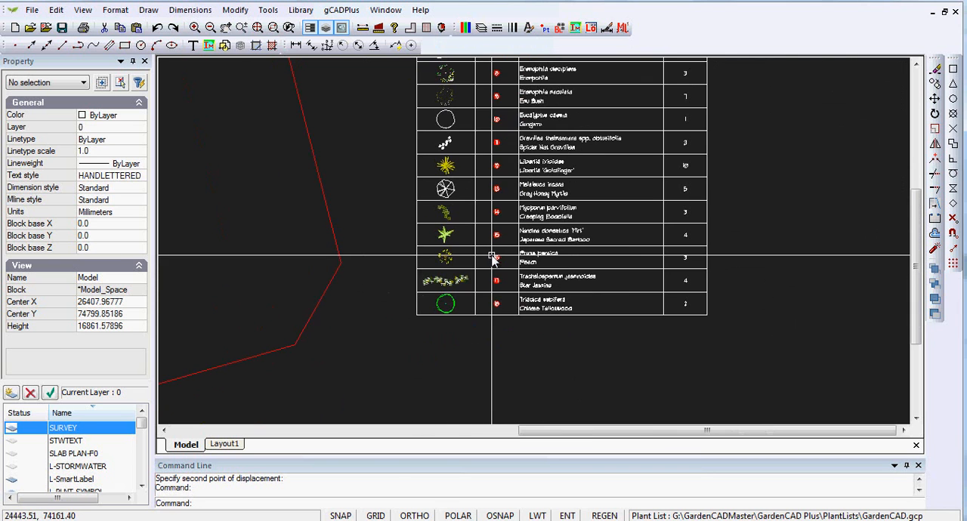
{"action": "scroll", "coordinate": [508, 300], "scroll_direction": "down", "scroll_amount": 1}
{"action": "scroll", "coordinate": [507, 300], "scroll_direction": "up", "scroll_amount": 6}
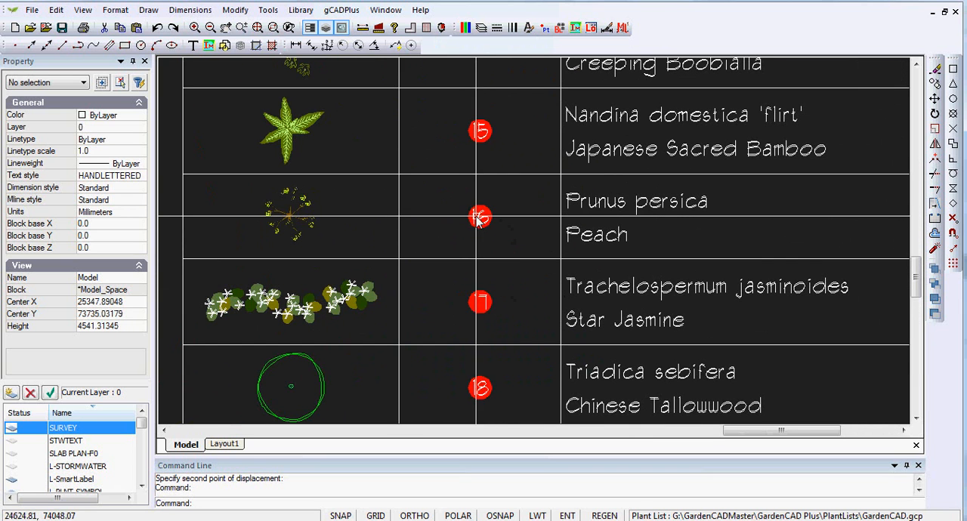
{"action": "scroll", "coordinate": [514, 228], "scroll_direction": "down", "scroll_amount": 3}
{"action": "scroll", "coordinate": [516, 229], "scroll_direction": "down", "scroll_amount": 4}
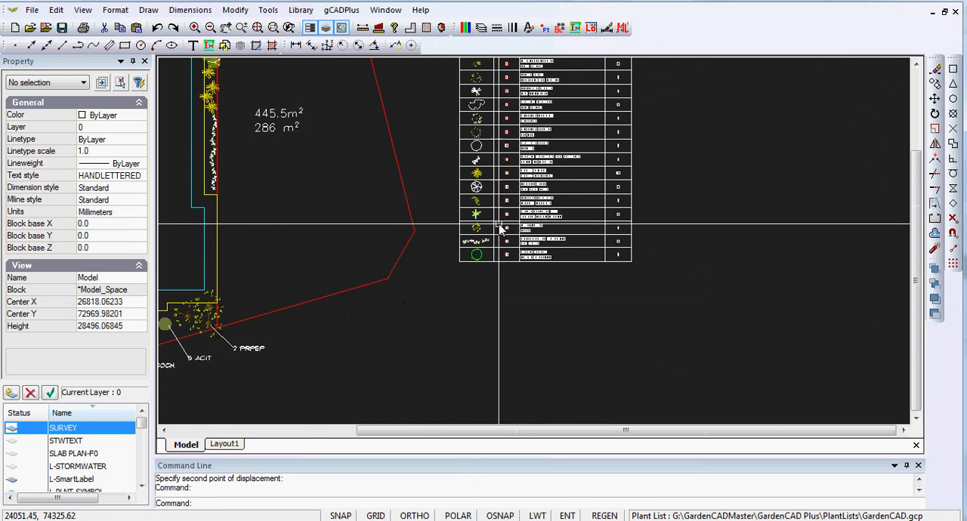
{"action": "middle_click_drag", "start_coordinate": [540, 189], "coordinate": [662, 257]}
{"action": "scroll", "coordinate": [663, 257], "scroll_direction": "up", "scroll_amount": 4}
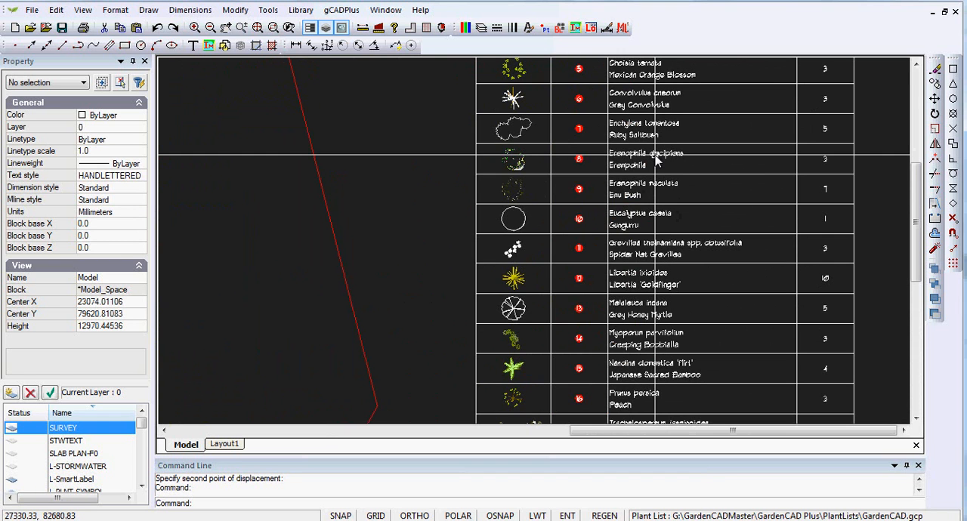
Open the plant schedule block for editing.
{"action": "middle_click_drag", "start_coordinate": [656, 160], "coordinate": [664, 288]}
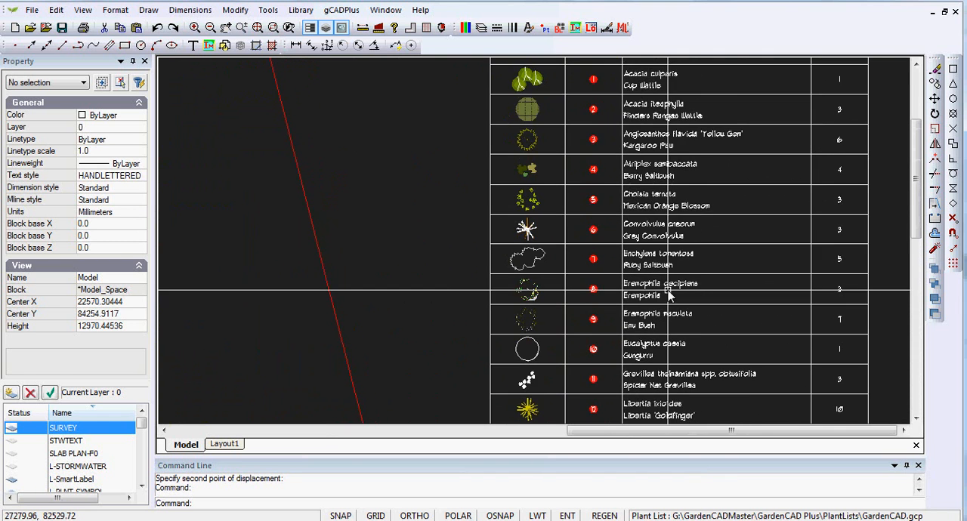
{"action": "middle_click_drag", "start_coordinate": [658, 190], "coordinate": [671, 322]}
{"action": "left_click", "coordinate": [659, 196]}
{"action": "right_click", "coordinate": [661, 198]}
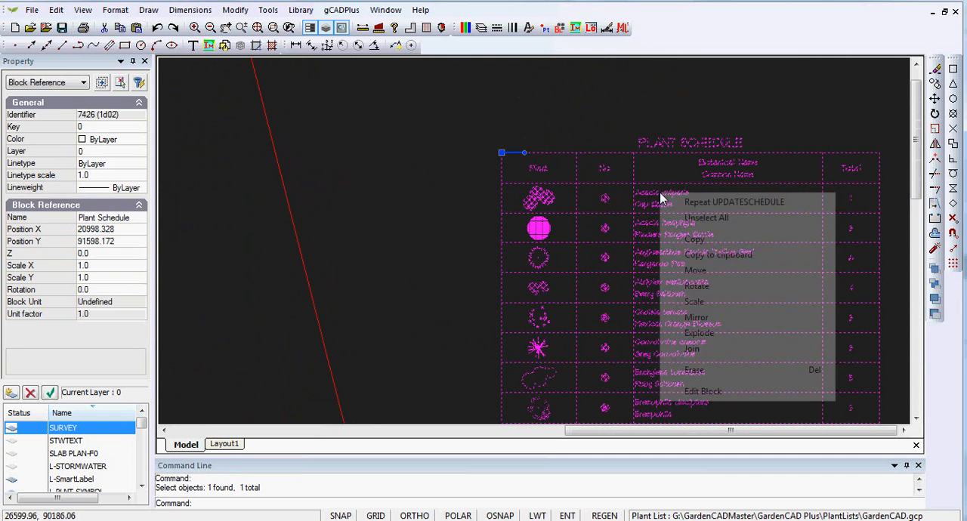
{"action": "left_click", "coordinate": [703, 391]}
Set the text height of the botanical name Acacia culparis in the first schedule row to 250.
{"action": "scroll", "coordinate": [521, 96], "scroll_direction": "up", "scroll_amount": 5}
{"action": "scroll", "coordinate": [522, 96], "scroll_direction": "up", "scroll_amount": 2}
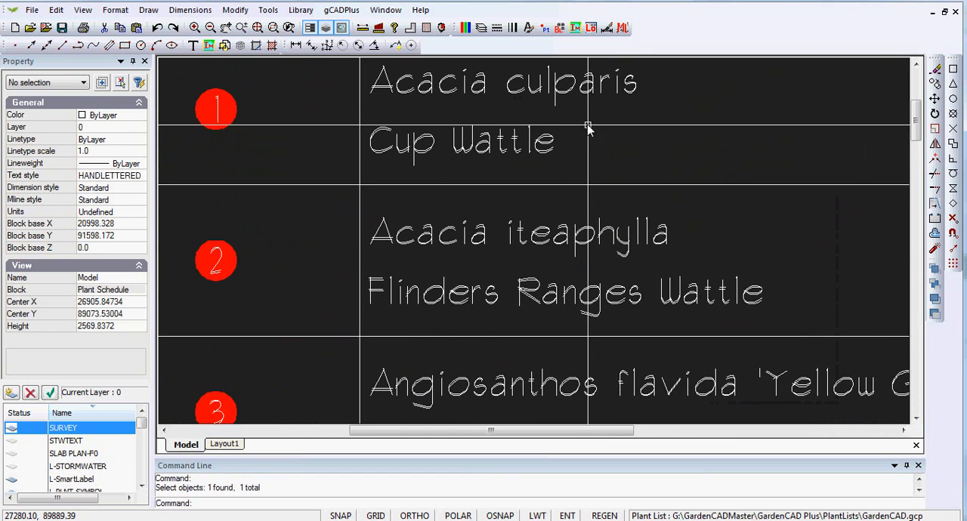
{"action": "middle_click_drag", "start_coordinate": [583, 123], "coordinate": [662, 134]}
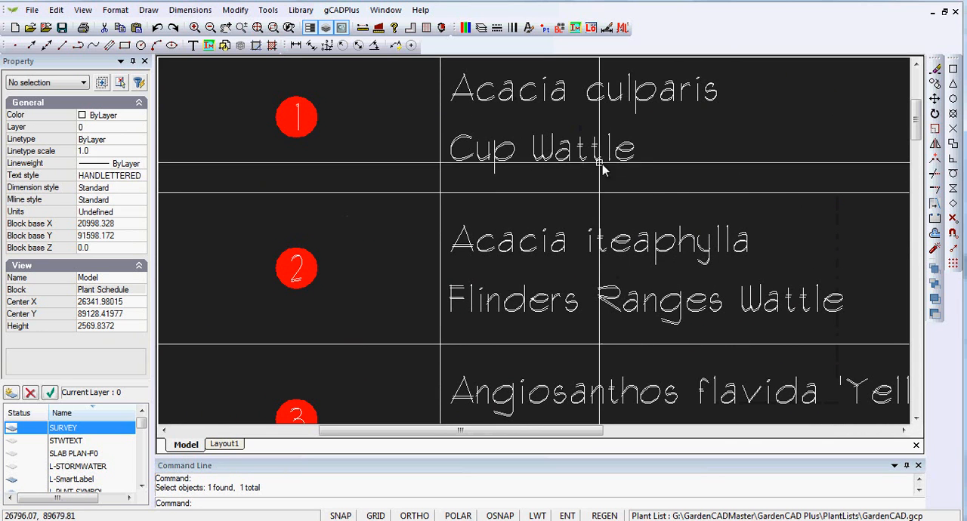
{"action": "left_click", "coordinate": [597, 100]}
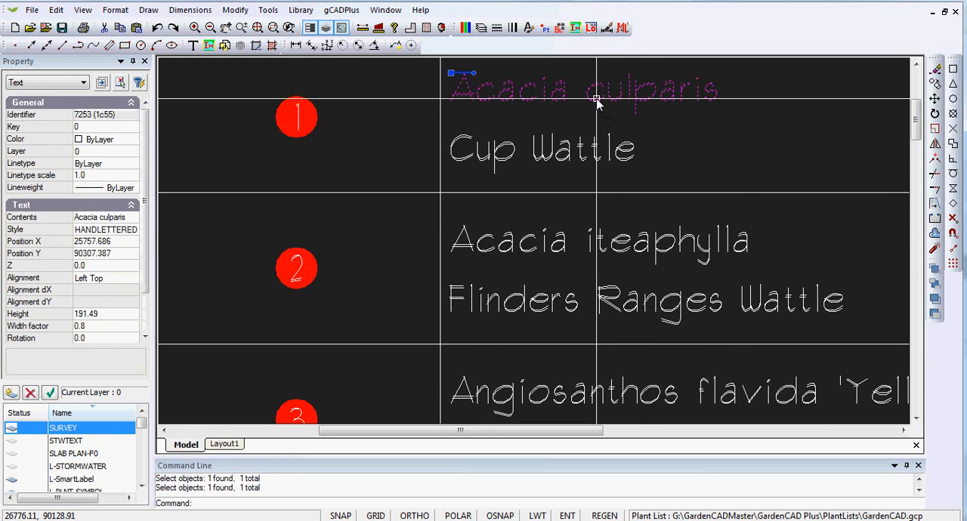
{"action": "left_click", "coordinate": [96, 313]}
{"action": "type", "text": "250"}
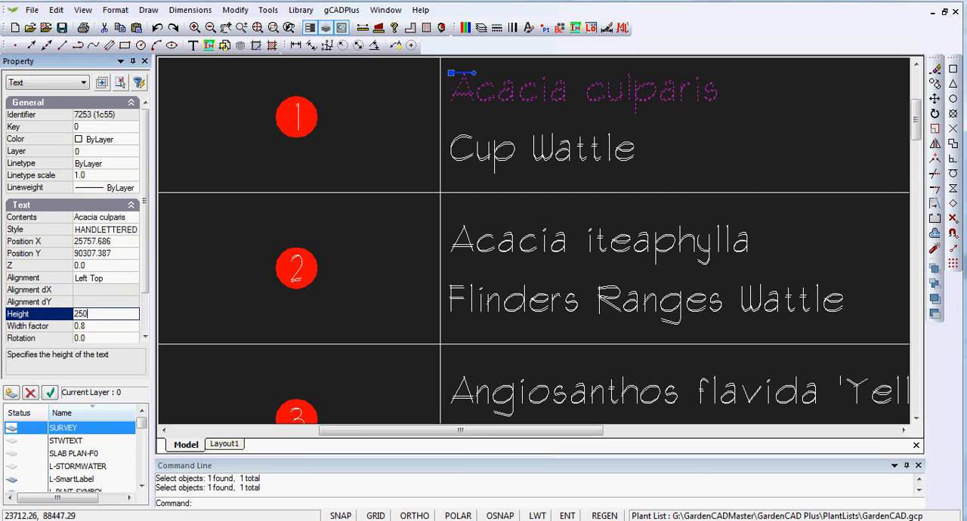
{"action": "key", "text": "Return"}
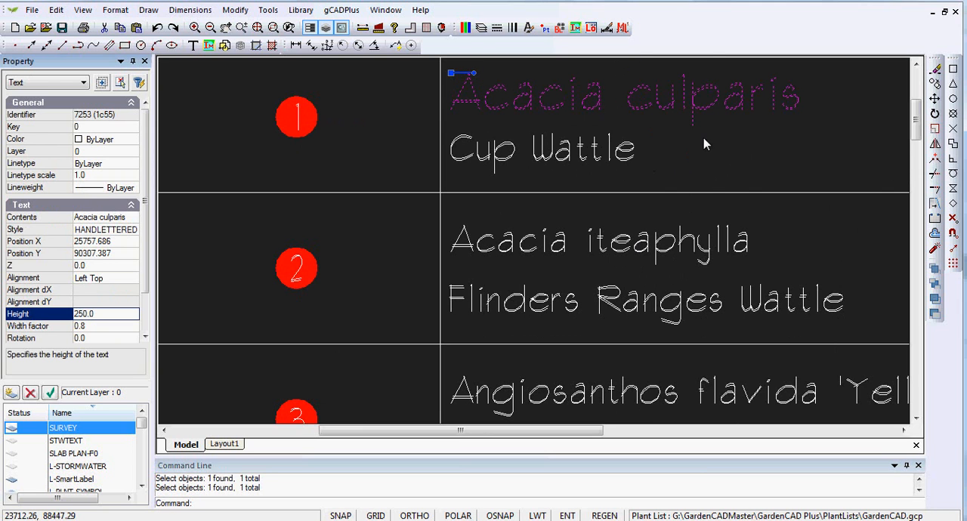
{"action": "key", "text": "Escape"}
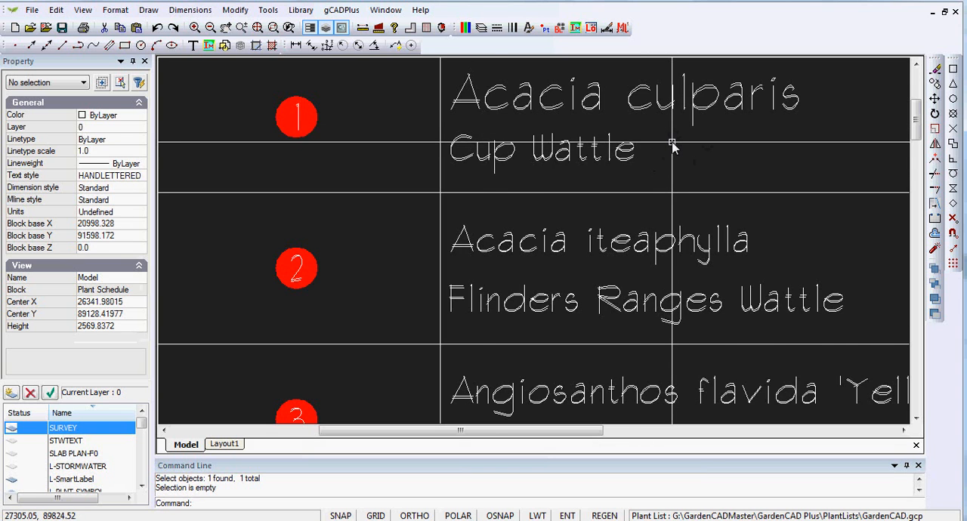
Match the Acacia culparis text properties onto the botanical names Acacia iteaphylla, Angiosanthos flavida 'Yellow Gem', Atriplex semibaccata and Choisia ternata.
{"action": "scroll", "coordinate": [672, 145], "scroll_direction": "down", "scroll_amount": 1}
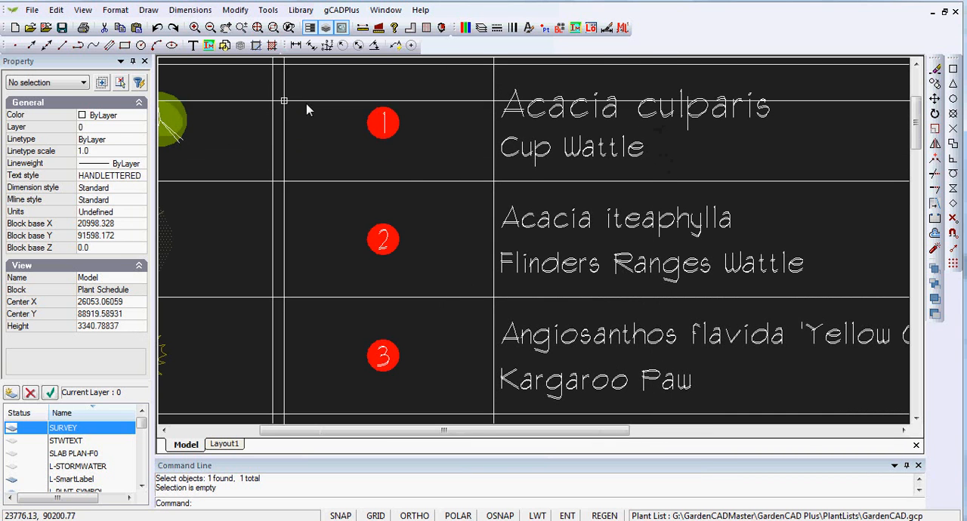
{"action": "left_click", "coordinate": [234, 10]}
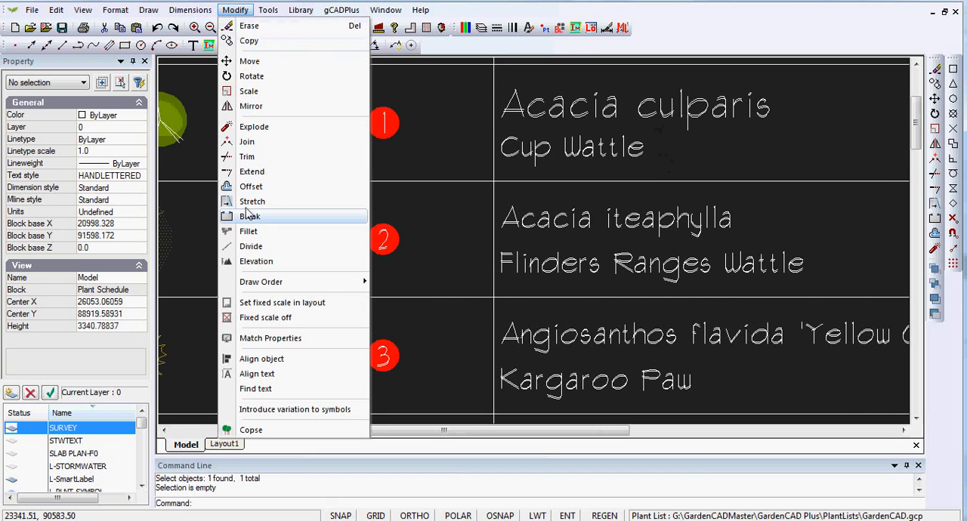
{"action": "left_click", "coordinate": [277, 338]}
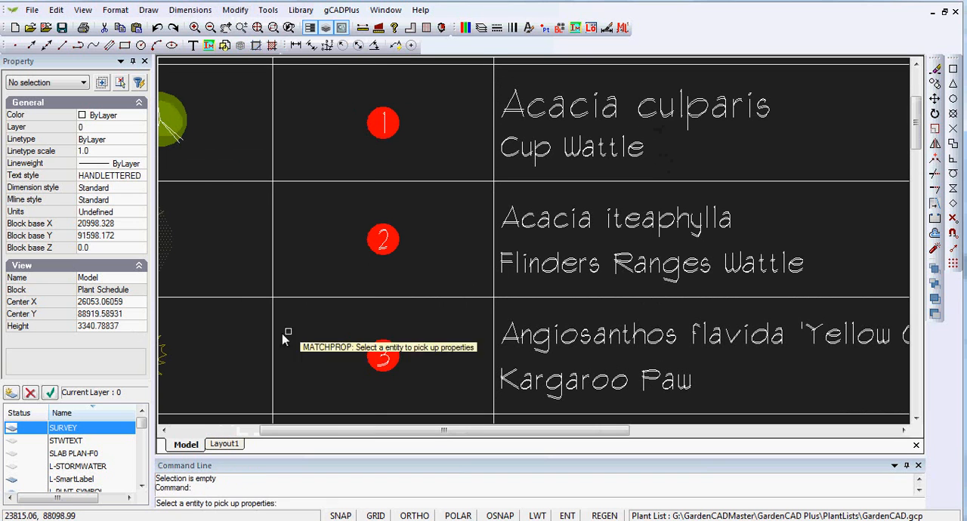
{"action": "left_click", "coordinate": [651, 108]}
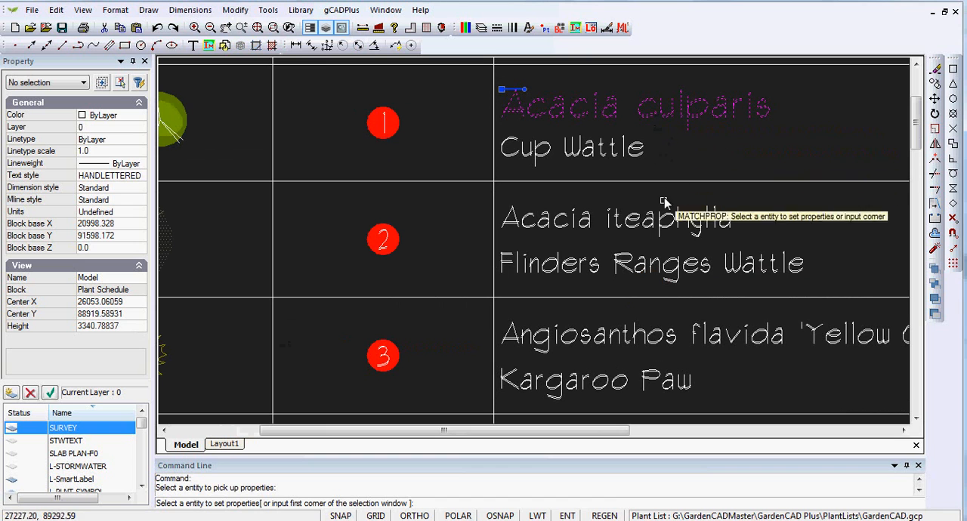
{"action": "left_click", "coordinate": [647, 220]}
{"action": "left_click", "coordinate": [650, 339]}
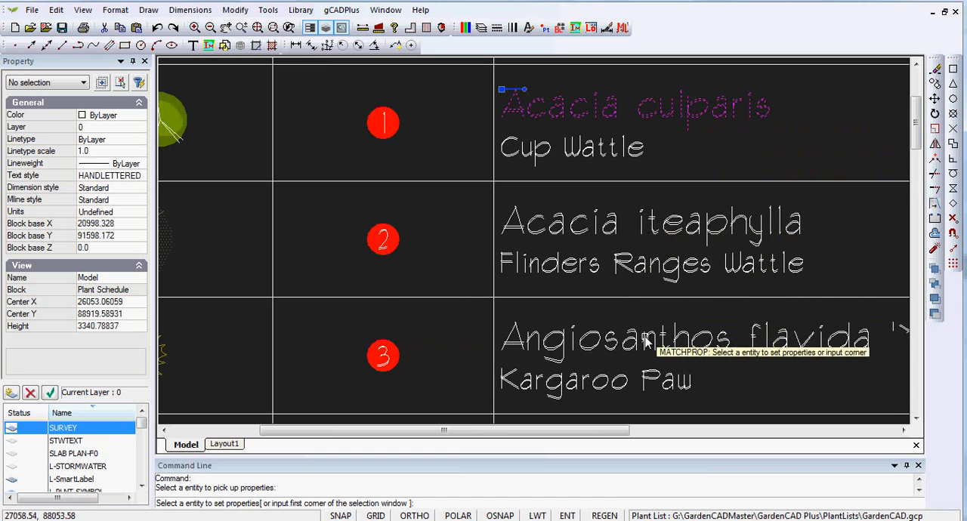
{"action": "scroll", "coordinate": [648, 330], "scroll_direction": "down", "scroll_amount": 4}
{"action": "left_click", "coordinate": [663, 300]}
{"action": "scroll", "coordinate": [648, 317], "scroll_direction": "down", "scroll_amount": 3}
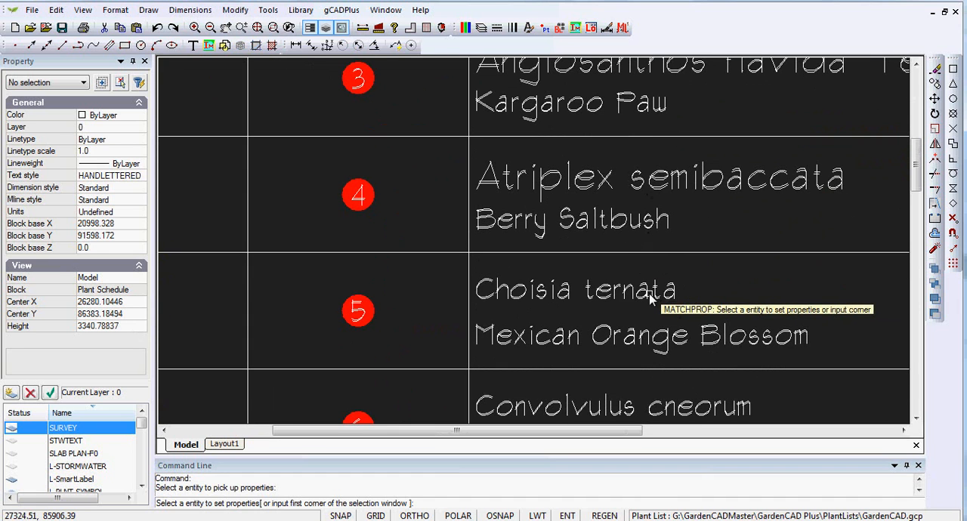
{"action": "left_click", "coordinate": [649, 292]}
{"action": "key", "text": "Return"}
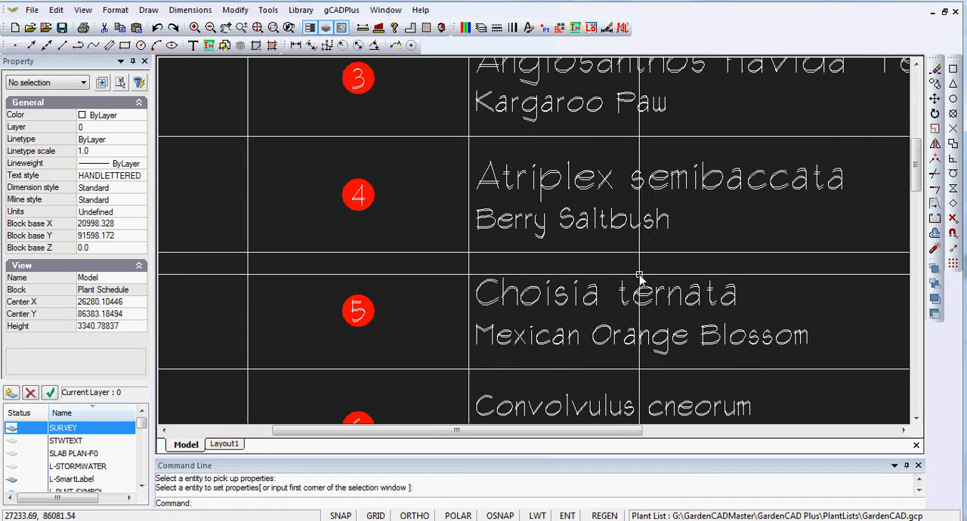
Check the edited names within the whole schedule and close the block editor to return to the drawing.
{"action": "scroll", "coordinate": [640, 278], "scroll_direction": "down", "scroll_amount": 7}
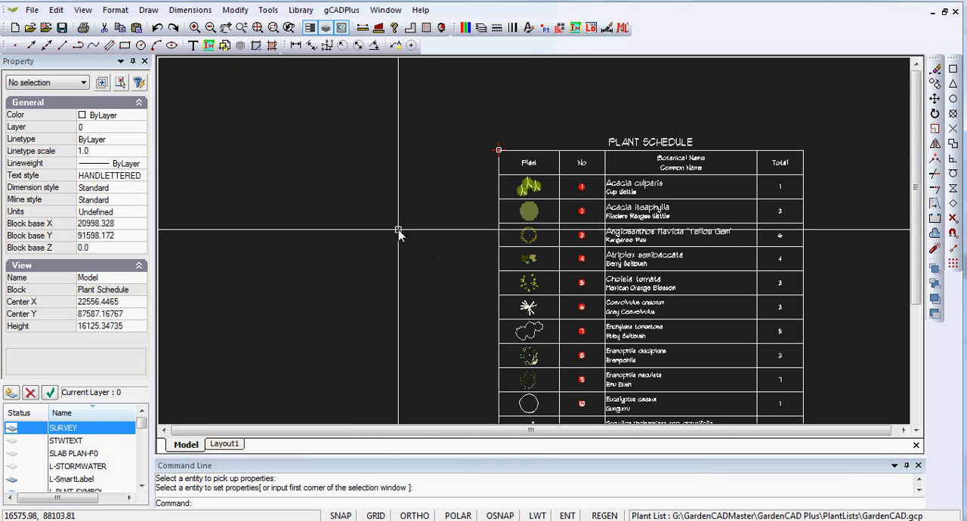
{"action": "scroll", "coordinate": [608, 235], "scroll_direction": "up", "scroll_amount": 2}
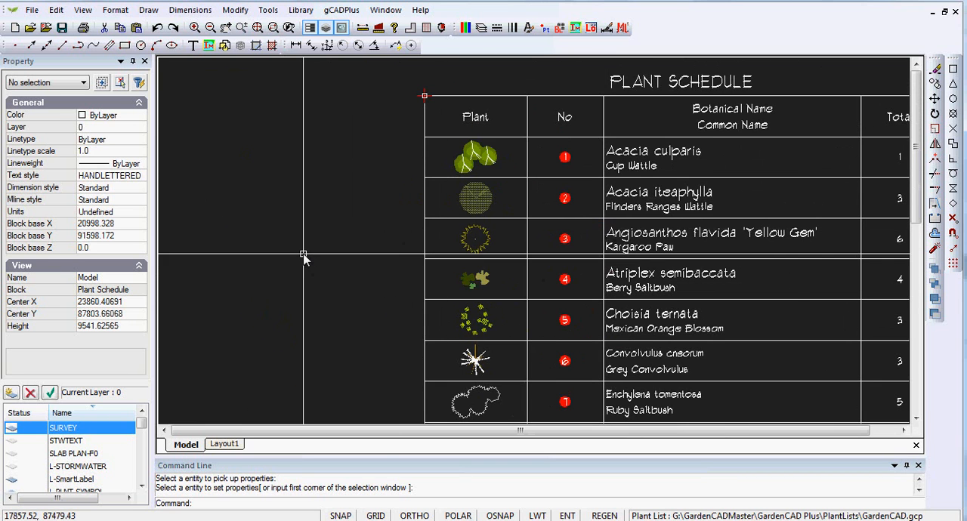
{"action": "scroll", "coordinate": [303, 257], "scroll_direction": "down", "scroll_amount": 2}
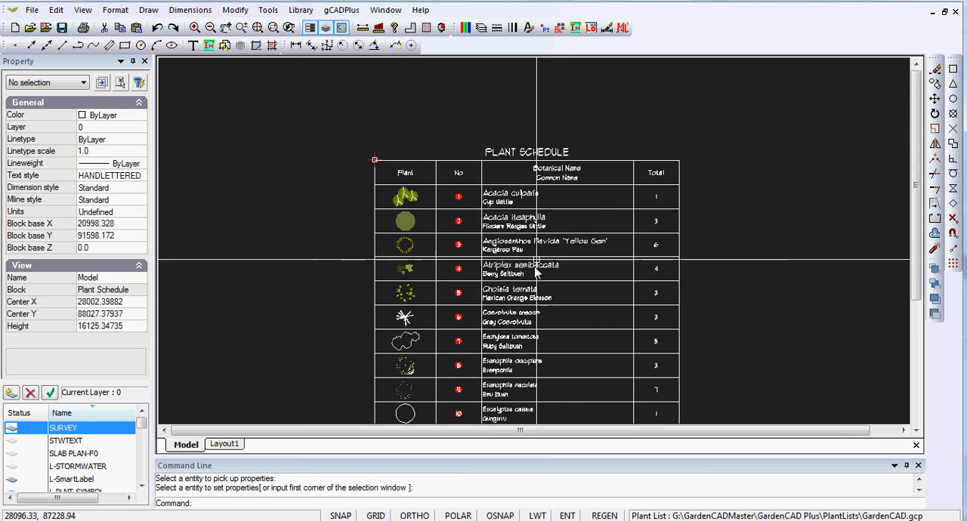
{"action": "scroll", "coordinate": [536, 257], "scroll_direction": "down", "scroll_amount": 1}
{"action": "right_click", "coordinate": [600, 149]}
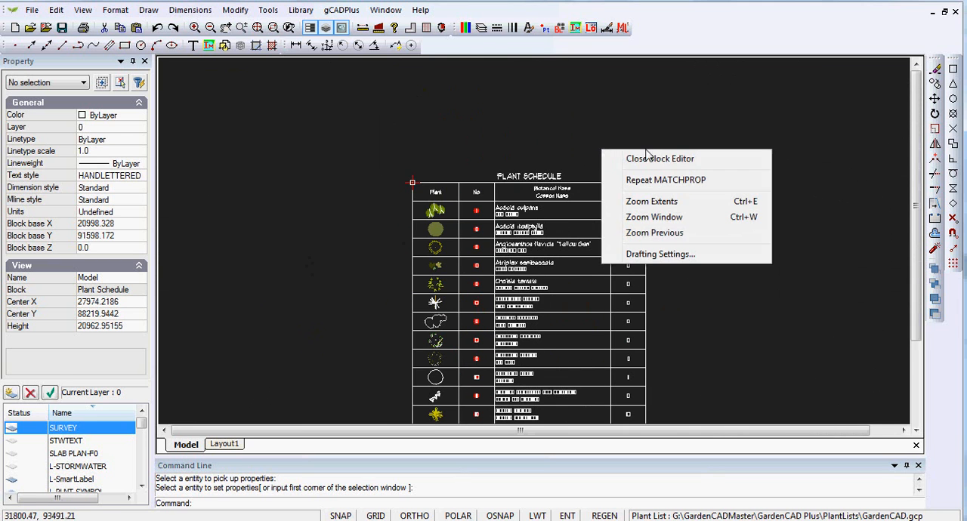
{"action": "left_click", "coordinate": [676, 161]}
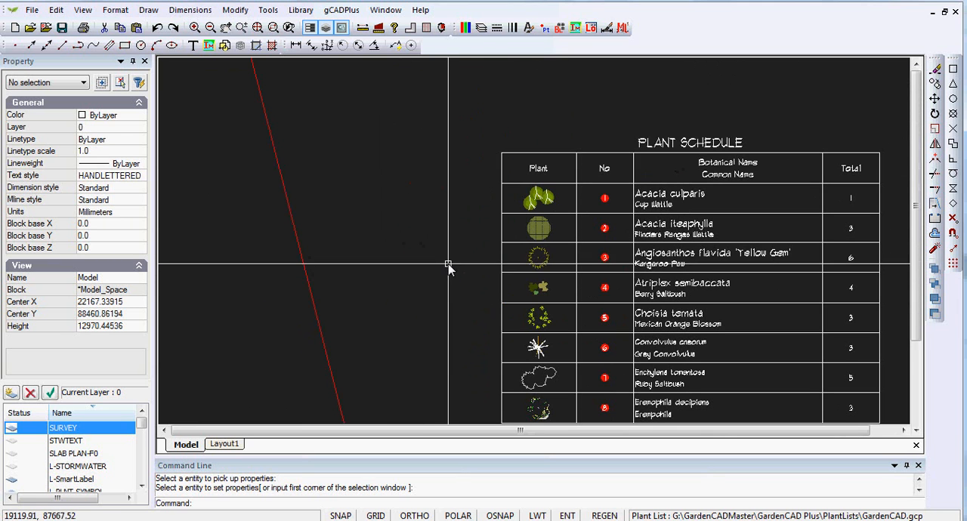
Examine the resized botanical names in the drawing's plant schedule and the schedule's placement beside the garden plan.
{"action": "scroll", "coordinate": [695, 254], "scroll_direction": "up", "scroll_amount": 2}
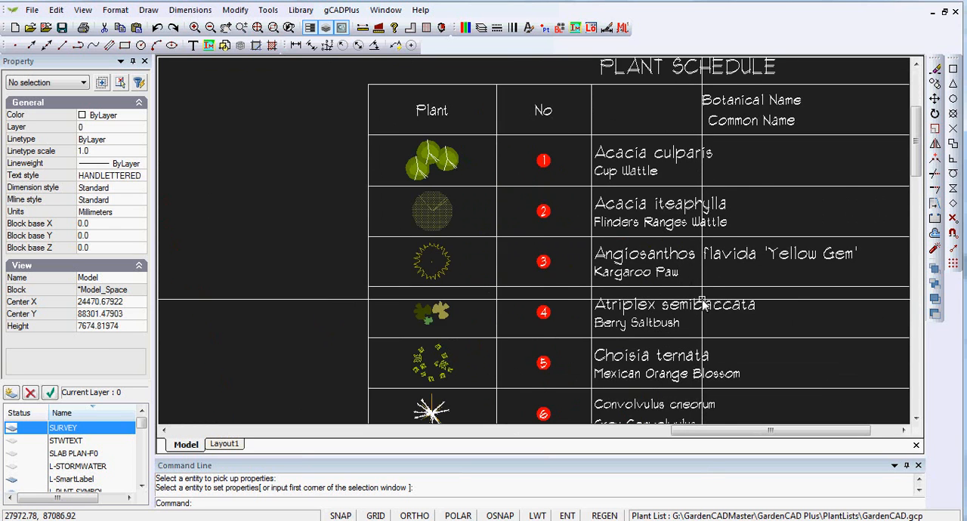
{"action": "scroll", "coordinate": [703, 302], "scroll_direction": "down", "scroll_amount": 2}
{"action": "scroll", "coordinate": [679, 220], "scroll_direction": "up", "scroll_amount": 2}
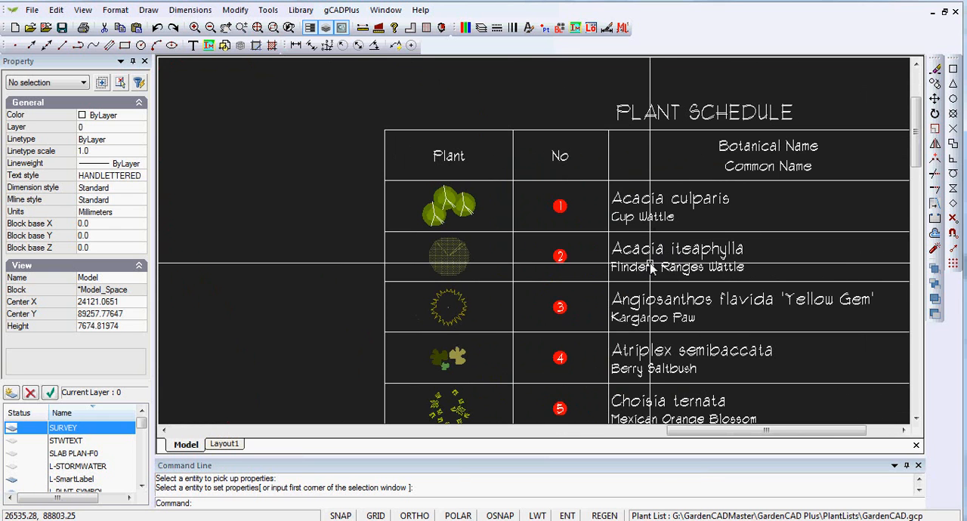
{"action": "scroll", "coordinate": [650, 264], "scroll_direction": "down", "scroll_amount": 2}
{"action": "mouse_move", "coordinate": [697, 323]}
{"action": "middle_mouse_down"}
{"action": "mouse_move", "coordinate": [702, 209]}
{"action": "mouse_move", "coordinate": [718, 199]}
{"action": "middle_mouse_up"}
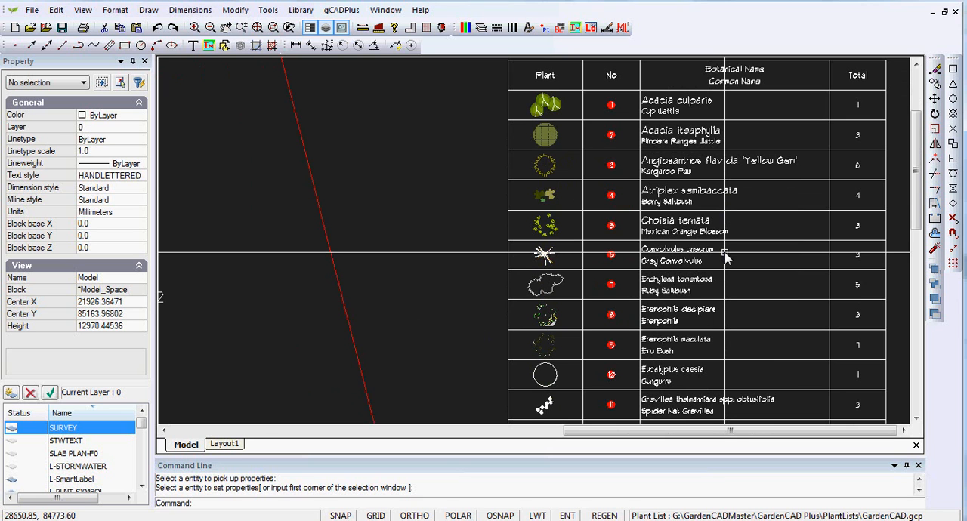
{"action": "scroll", "coordinate": [726, 258], "scroll_direction": "down", "scroll_amount": 2}
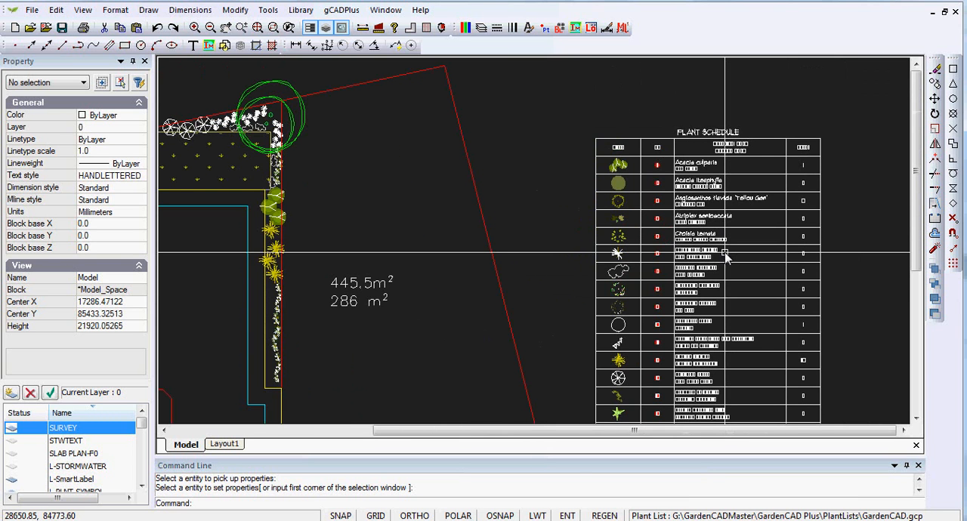
{"action": "middle_click_drag", "start_coordinate": [726, 258], "coordinate": [626, 166]}
{"action": "scroll", "coordinate": [582, 204], "scroll_direction": "down", "scroll_amount": 2}
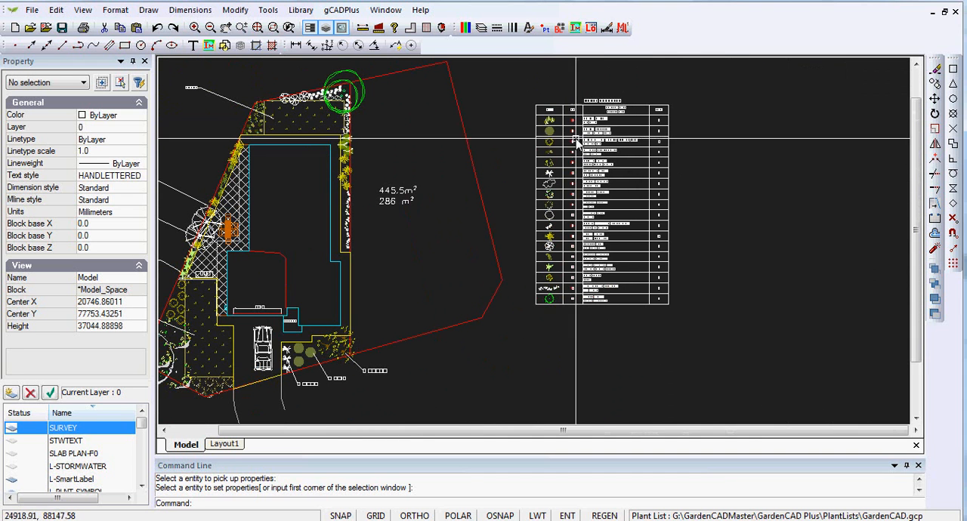
Draw a second, standard plant schedule in the empty space east of the existing schedule, defining its extent by two opposite corners.
{"action": "left_click", "coordinate": [349, 10]}
{"action": "mouse_move", "coordinate": [355, 25]}
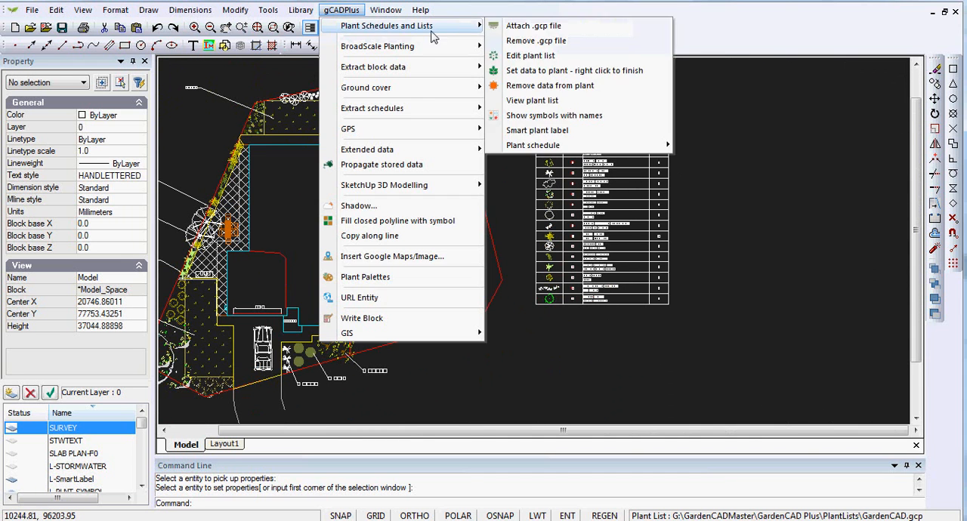
{"action": "mouse_move", "coordinate": [625, 146]}
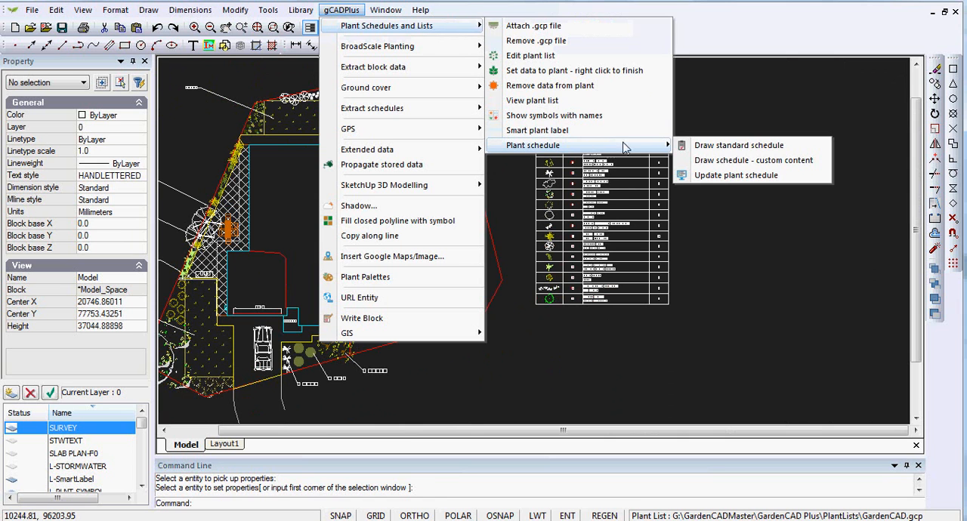
{"action": "left_click", "coordinate": [723, 149]}
{"action": "left_click", "coordinate": [697, 133]}
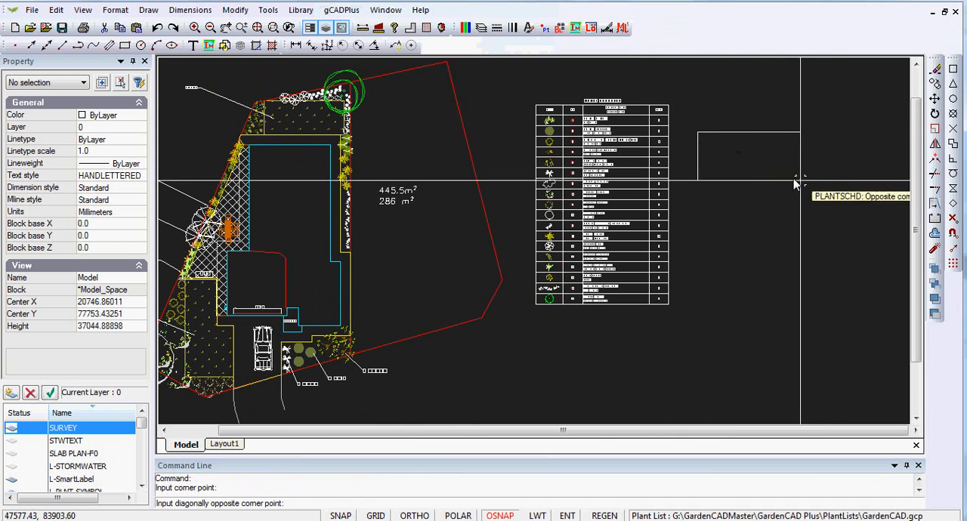
{"action": "left_click", "coordinate": [900, 243]}
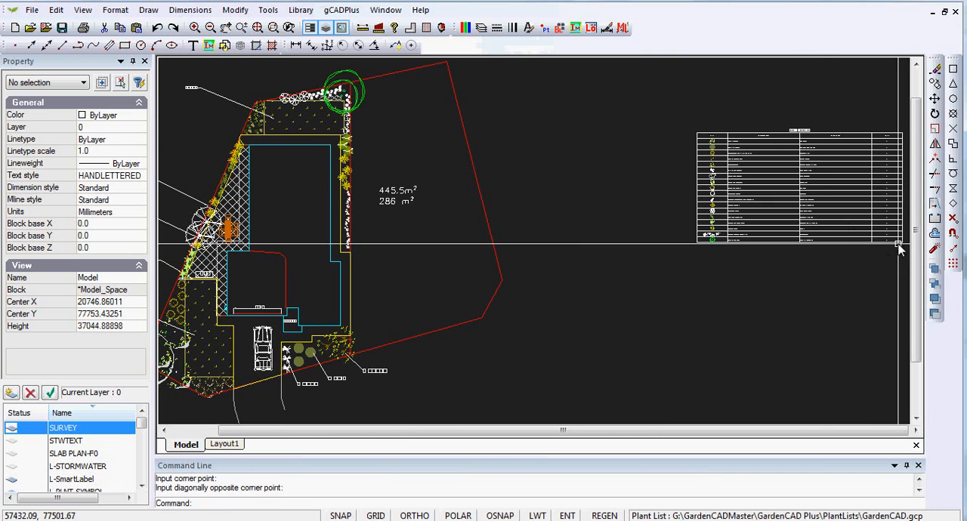
{"action": "scroll", "coordinate": [778, 182], "scroll_direction": "up", "scroll_amount": 5}
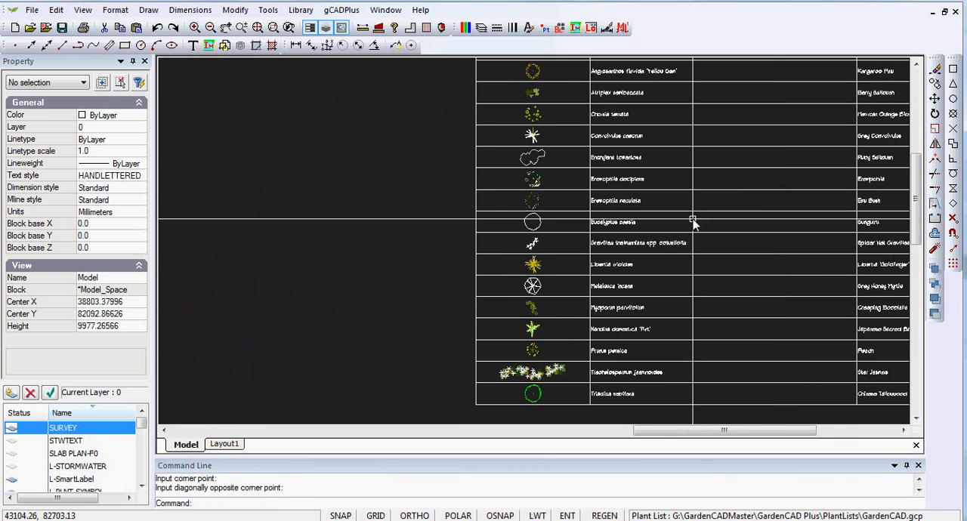
Draw another standard plant schedule as a tall, narrow table in the empty space between the garden plan and the wide schedule.
{"action": "scroll", "coordinate": [693, 220], "scroll_direction": "up", "scroll_amount": 1}
{"action": "scroll", "coordinate": [677, 225], "scroll_direction": "up", "scroll_amount": 2}
{"action": "scroll", "coordinate": [661, 220], "scroll_direction": "down", "scroll_amount": 3}
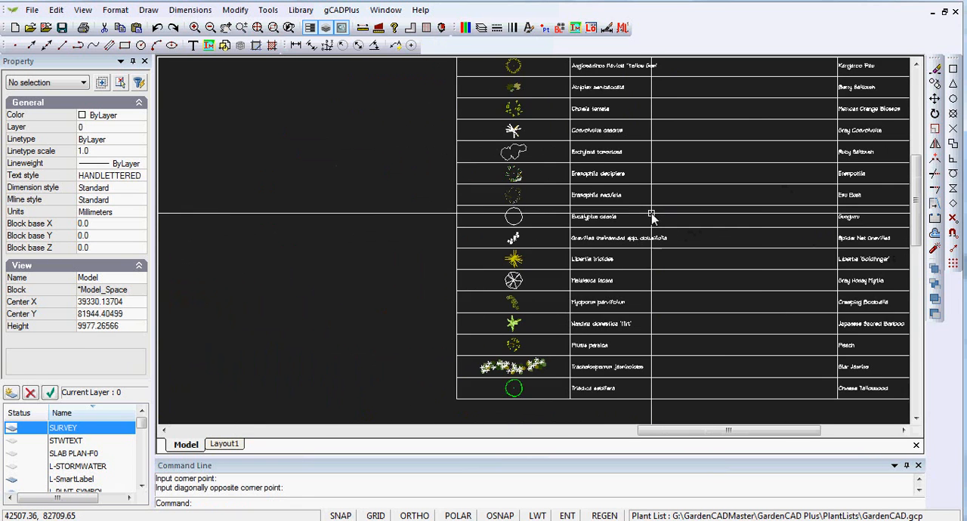
{"action": "scroll", "coordinate": [653, 218], "scroll_direction": "down", "scroll_amount": 2}
{"action": "scroll", "coordinate": [653, 219], "scroll_direction": "down", "scroll_amount": 1}
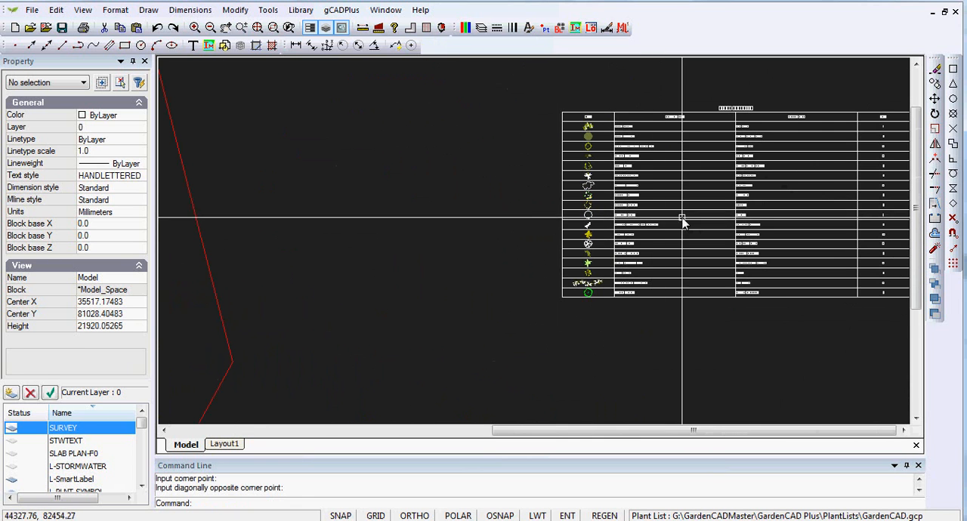
{"action": "scroll", "coordinate": [756, 210], "scroll_direction": "down", "scroll_amount": 2}
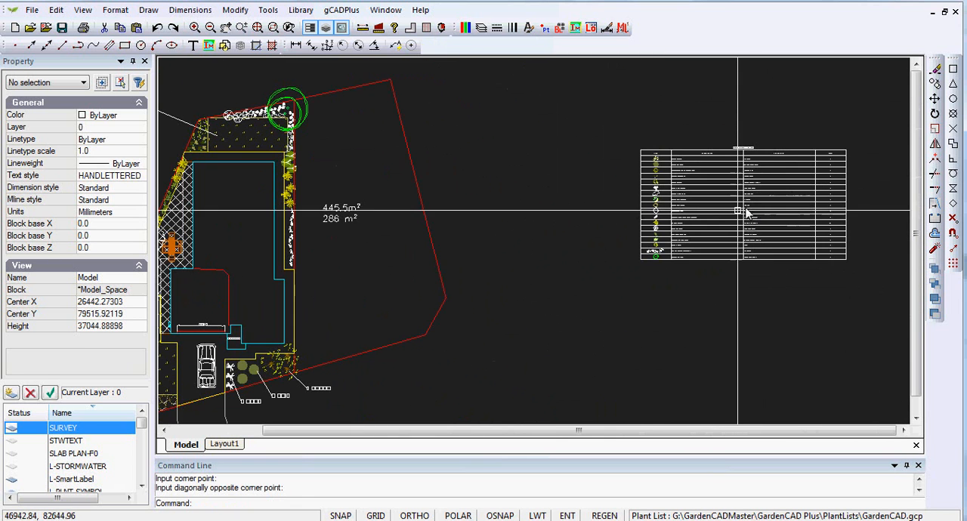
{"action": "right_click", "coordinate": [511, 145]}
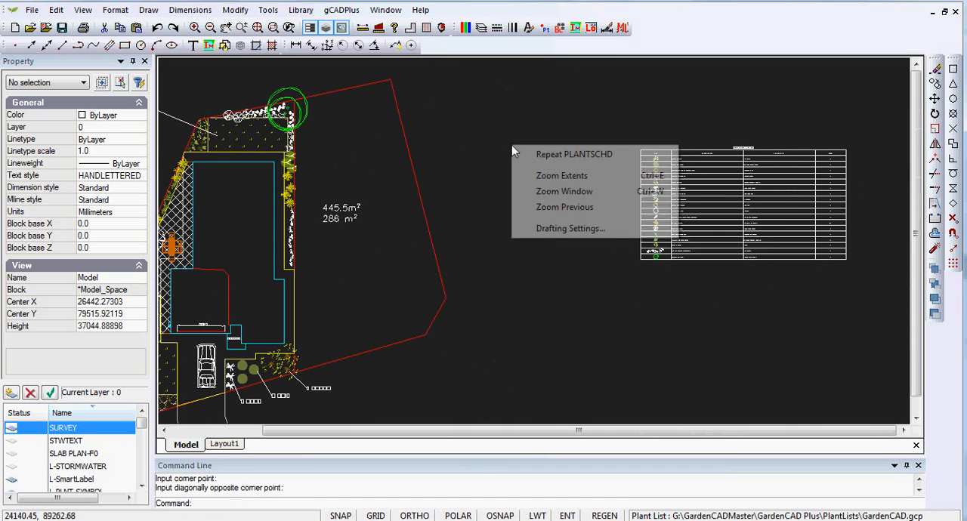
{"action": "left_click", "coordinate": [548, 161]}
{"action": "left_click", "coordinate": [464, 99]}
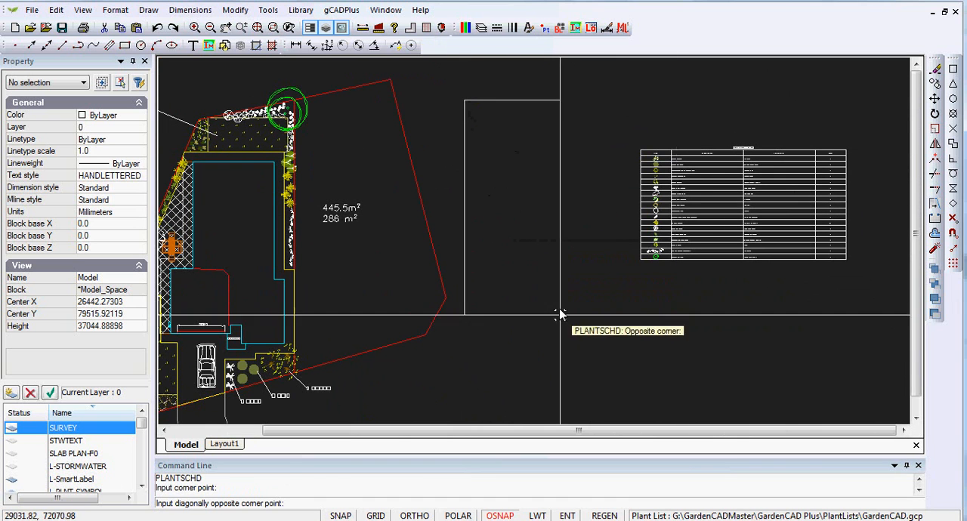
{"action": "left_click", "coordinate": [556, 375]}
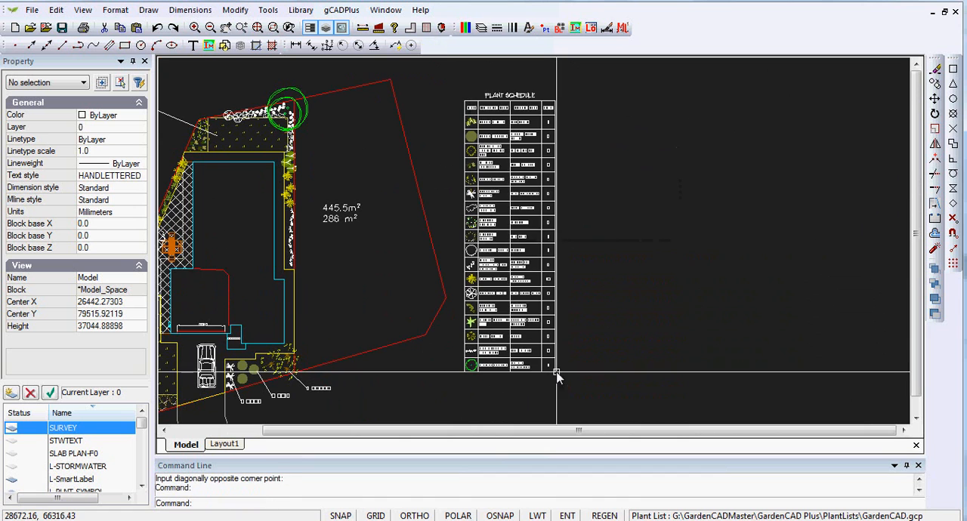
{"action": "scroll", "coordinate": [536, 272], "scroll_direction": "up", "scroll_amount": 3}
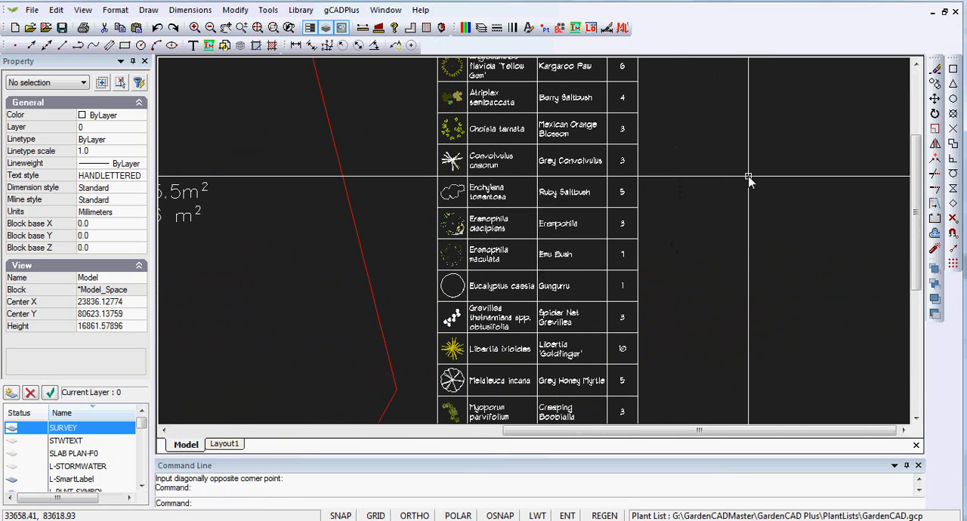
Start drawing a plant schedule with custom content.
{"action": "left_click", "coordinate": [341, 10]}
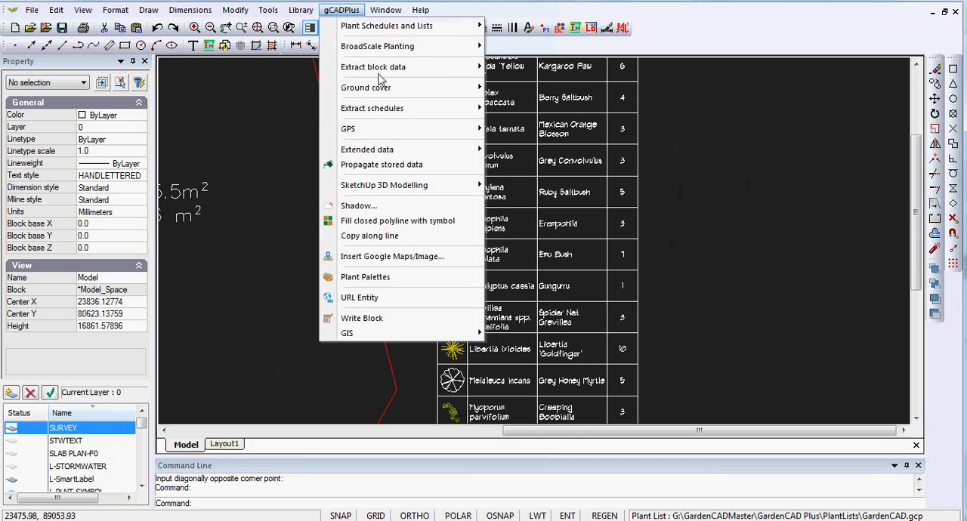
{"action": "mouse_move", "coordinate": [461, 30]}
{"action": "mouse_move", "coordinate": [659, 147]}
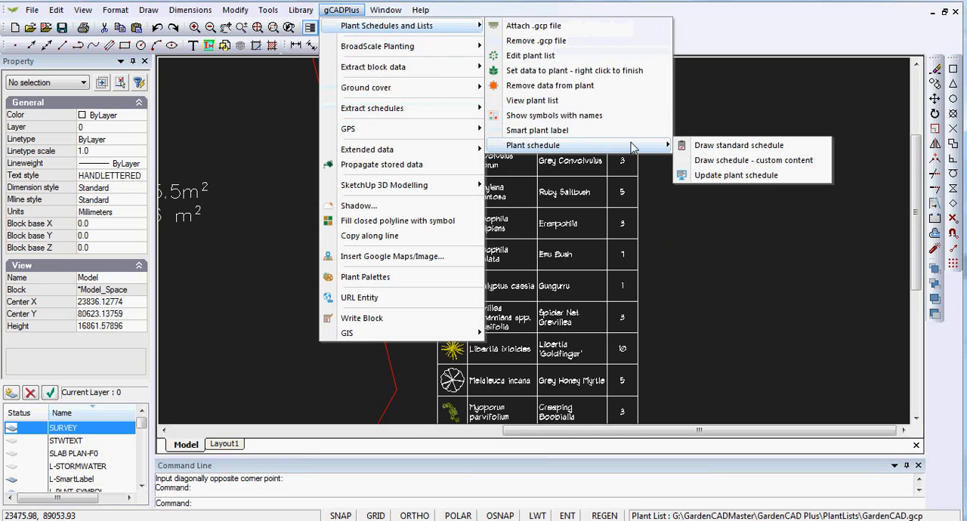
{"action": "left_click", "coordinate": [763, 160]}
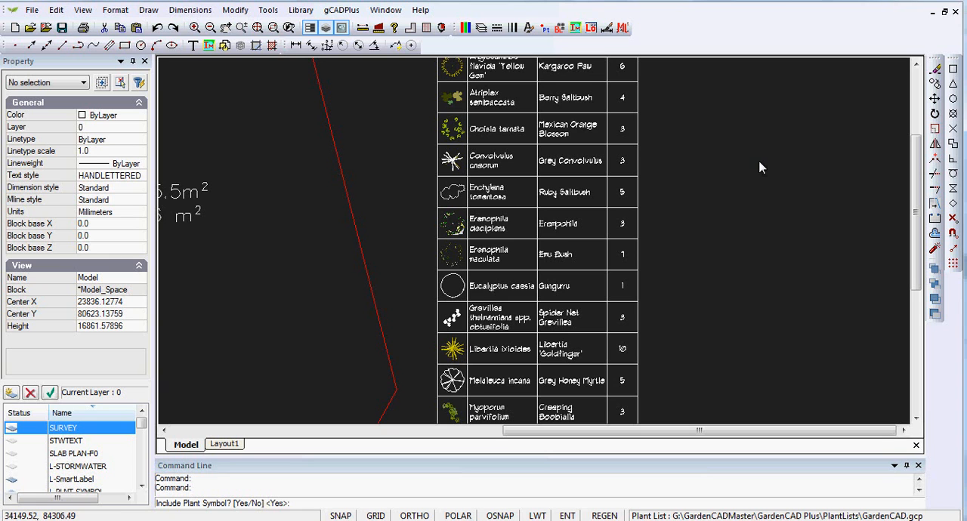
{"action": "left_click", "coordinate": [342, 10]}
{"action": "mouse_move", "coordinate": [399, 31]}
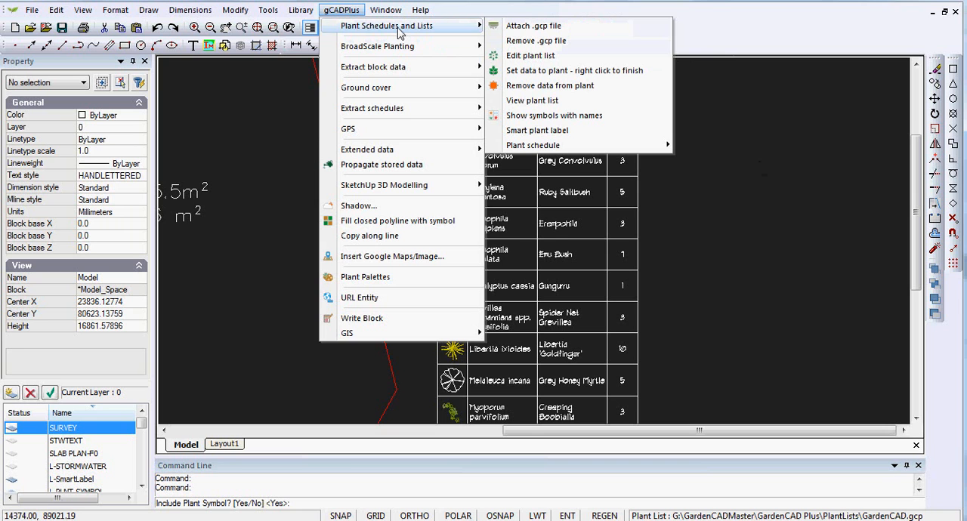
{"action": "mouse_move", "coordinate": [392, 50]}
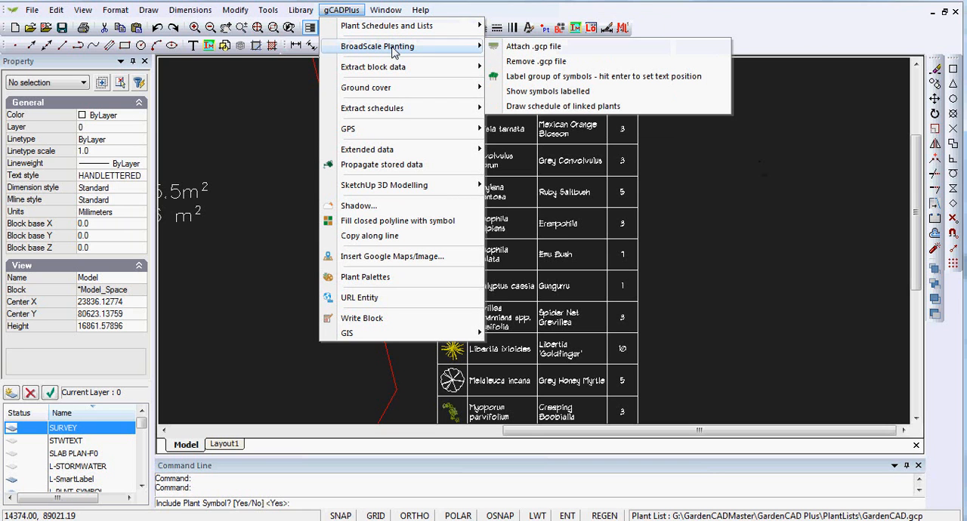